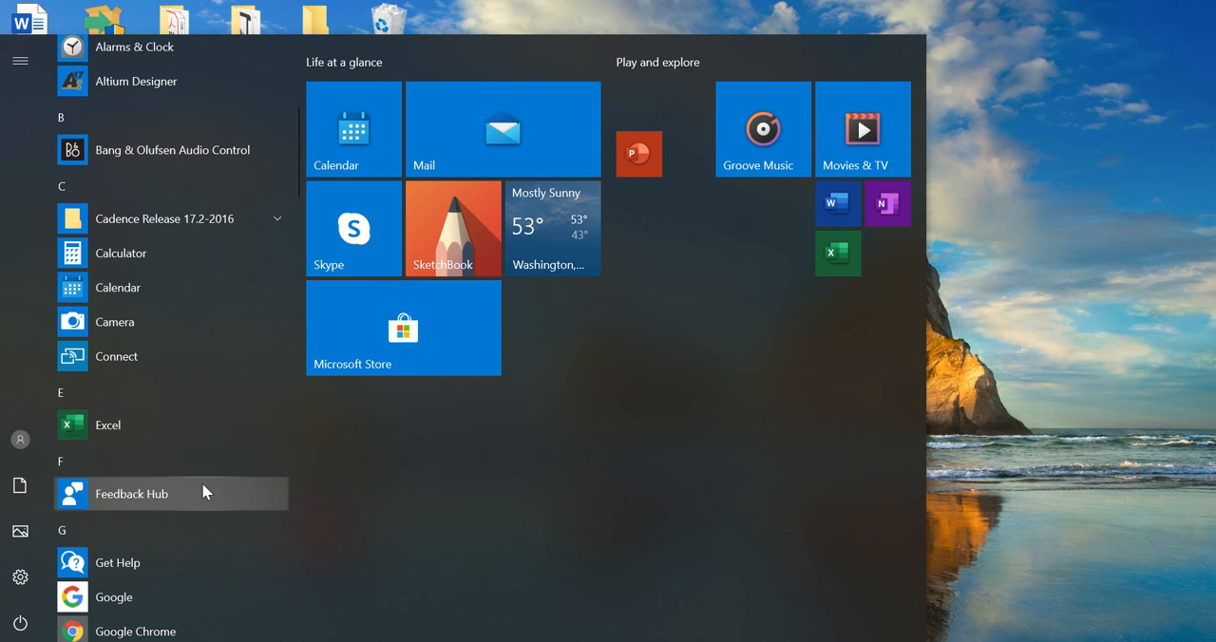
Step: Launch Capture CIS Lite from the Cadence Release 17.2-2016 program group
scroll(203, 485, down, 1)
scroll(202, 490, down, 1)
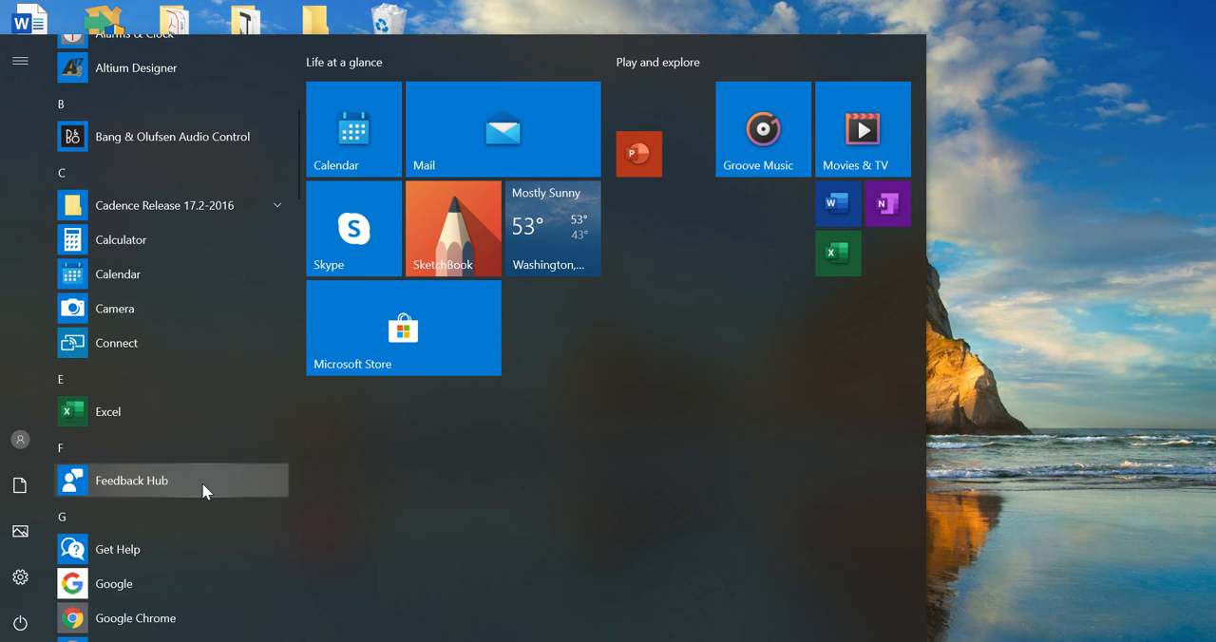
scroll(201, 483, down, 1)
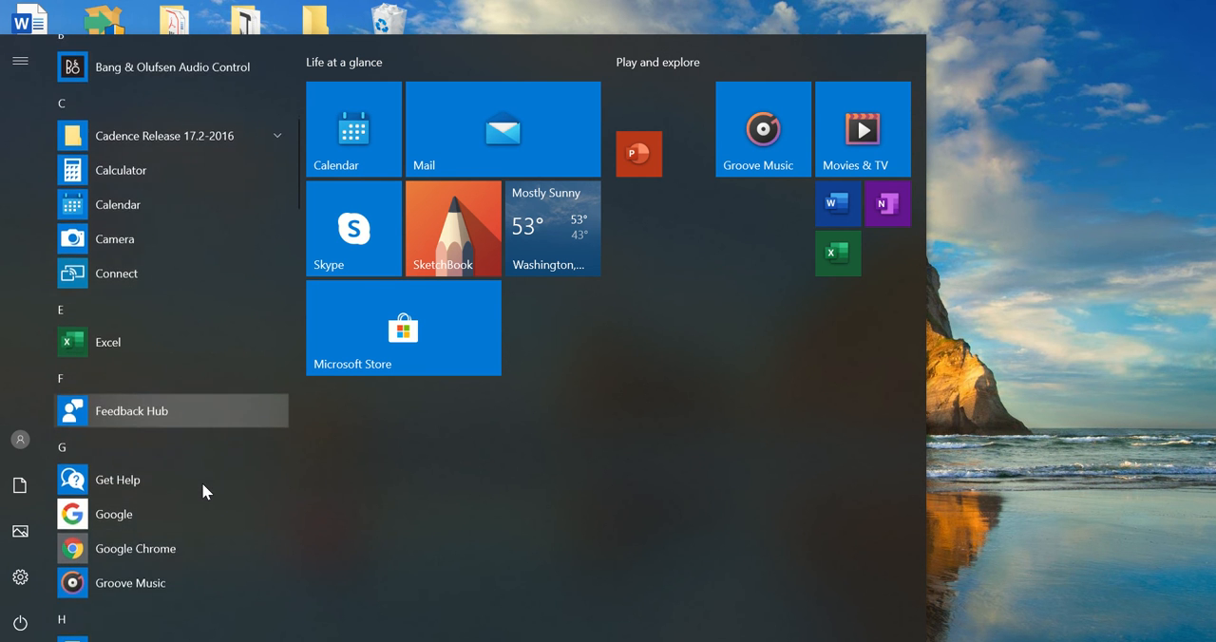
scroll(202, 482, down, 2)
scroll(201, 482, up, 5)
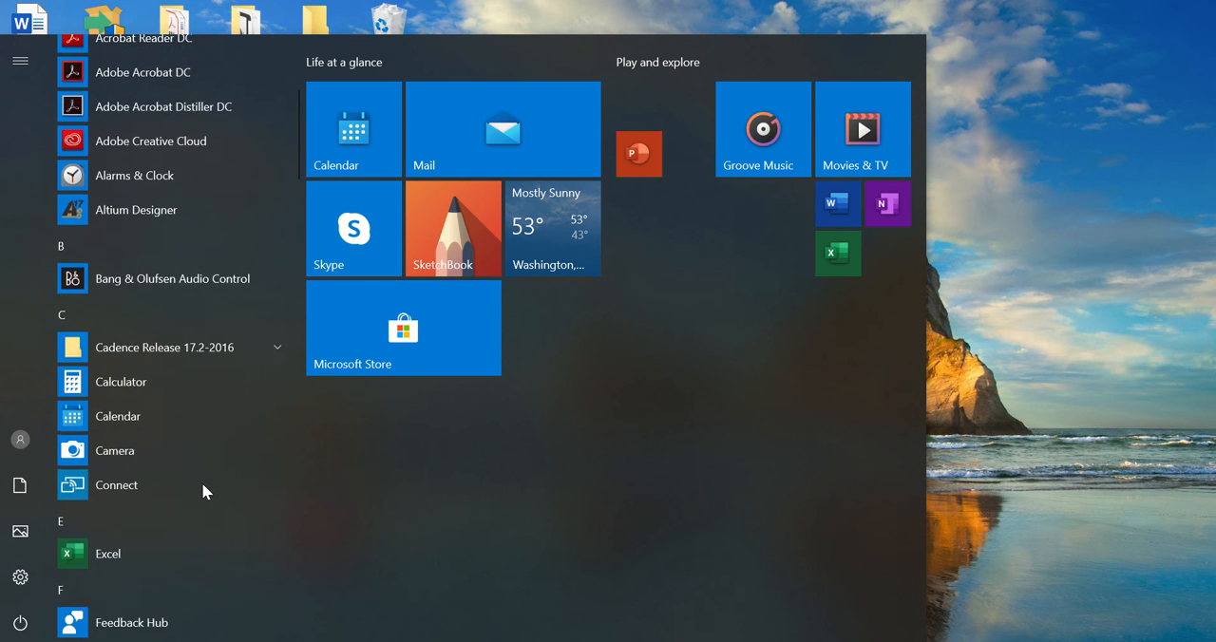
click(196, 427)
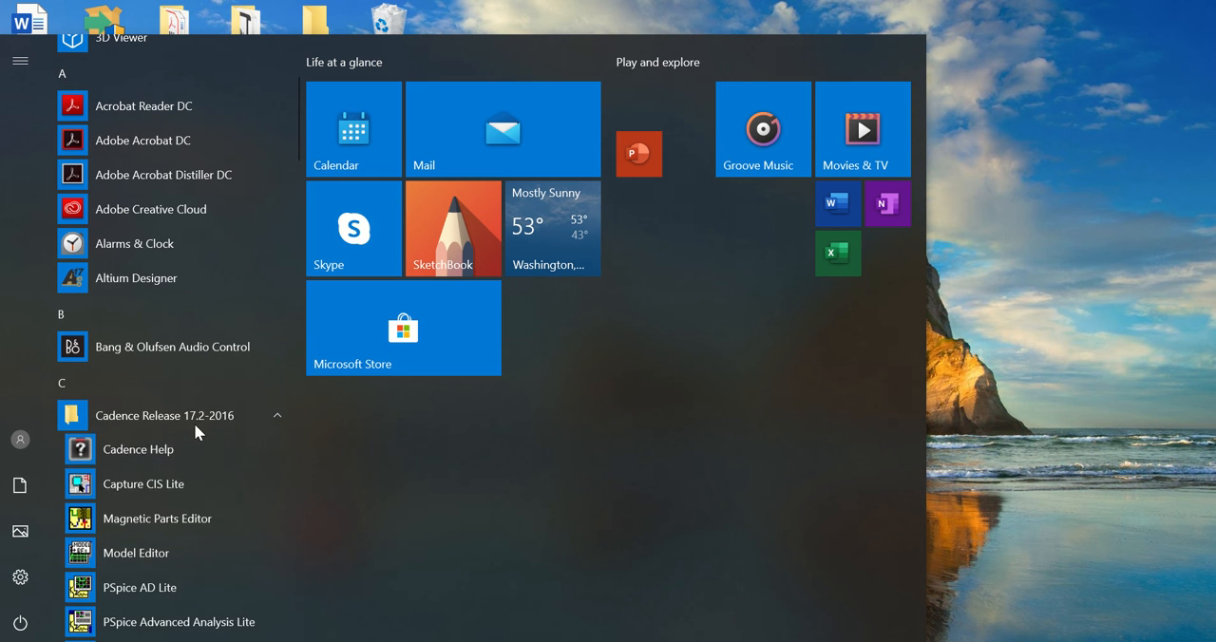
click(172, 486)
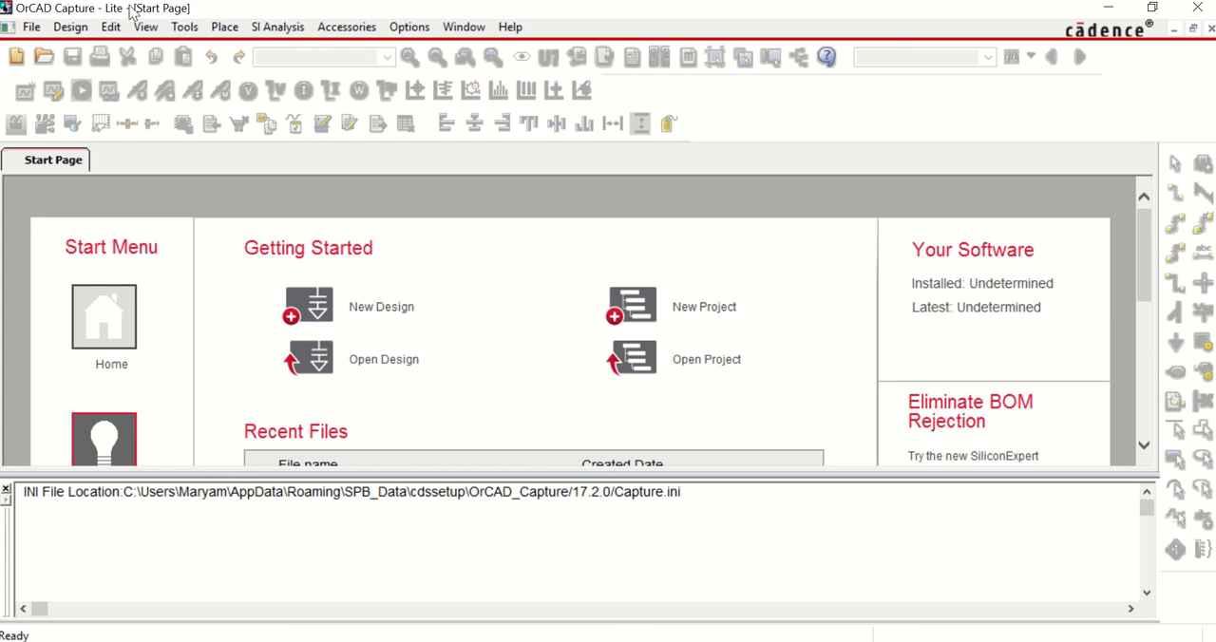
Step: Create a PSpice Analog or Mixed A/D project named FirstDiodeSim based upon the existing project AnalogGNDSymbol.opj
click(36, 30)
mouse_move(95, 48)
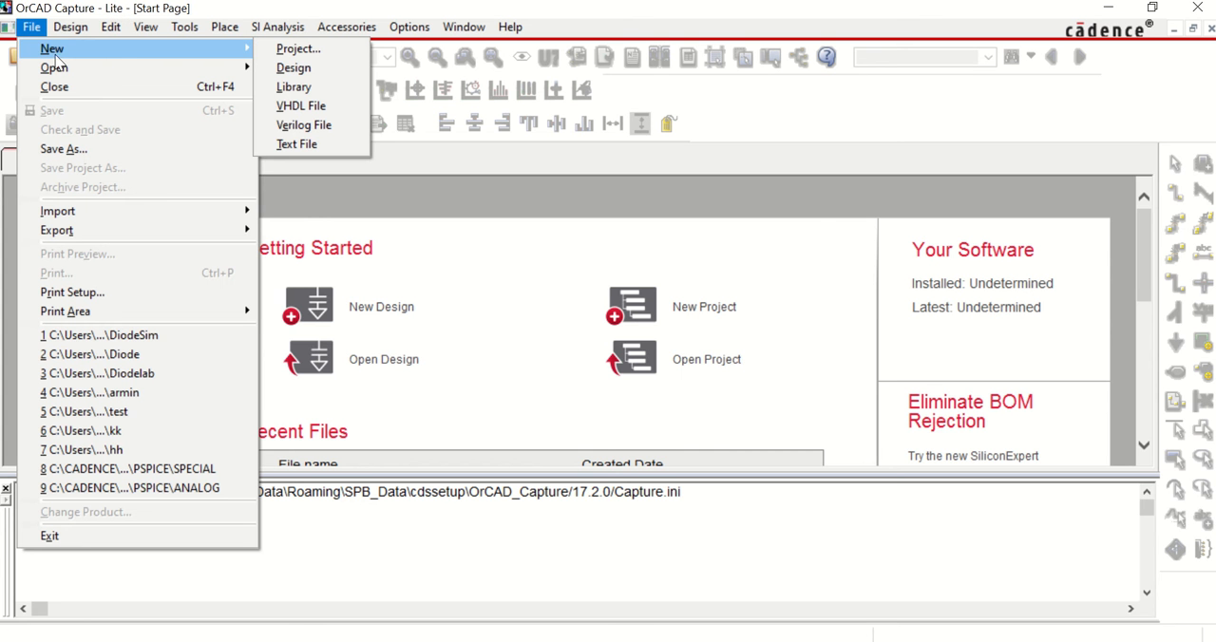
click(275, 49)
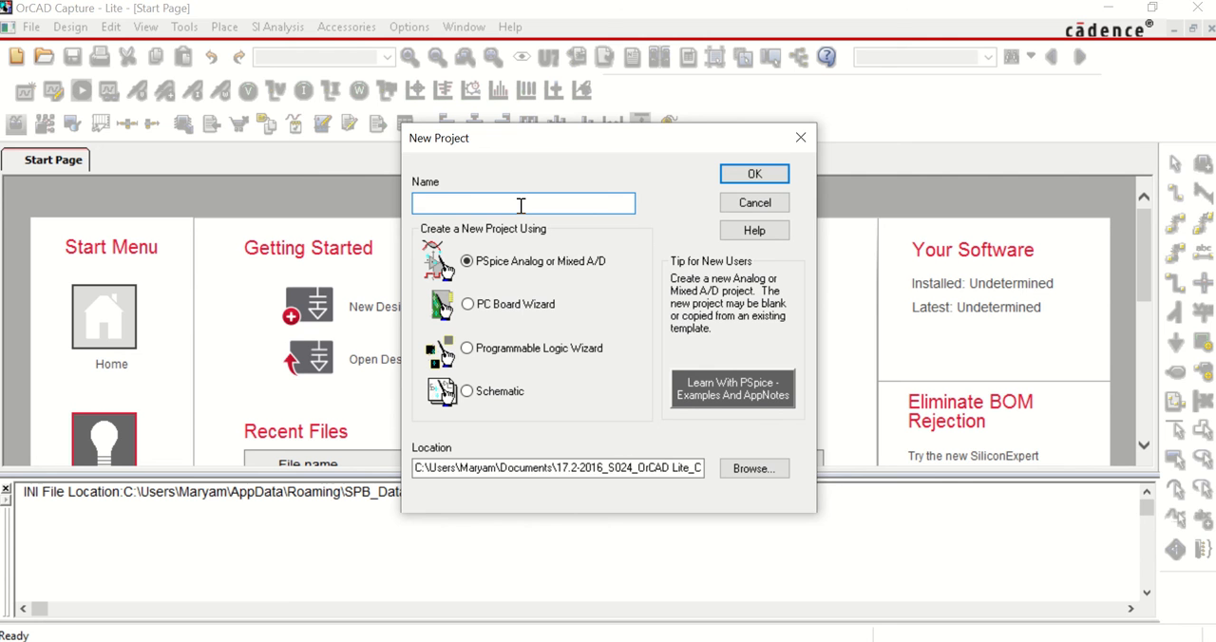
text(FirstDiodeSim)
click(754, 174)
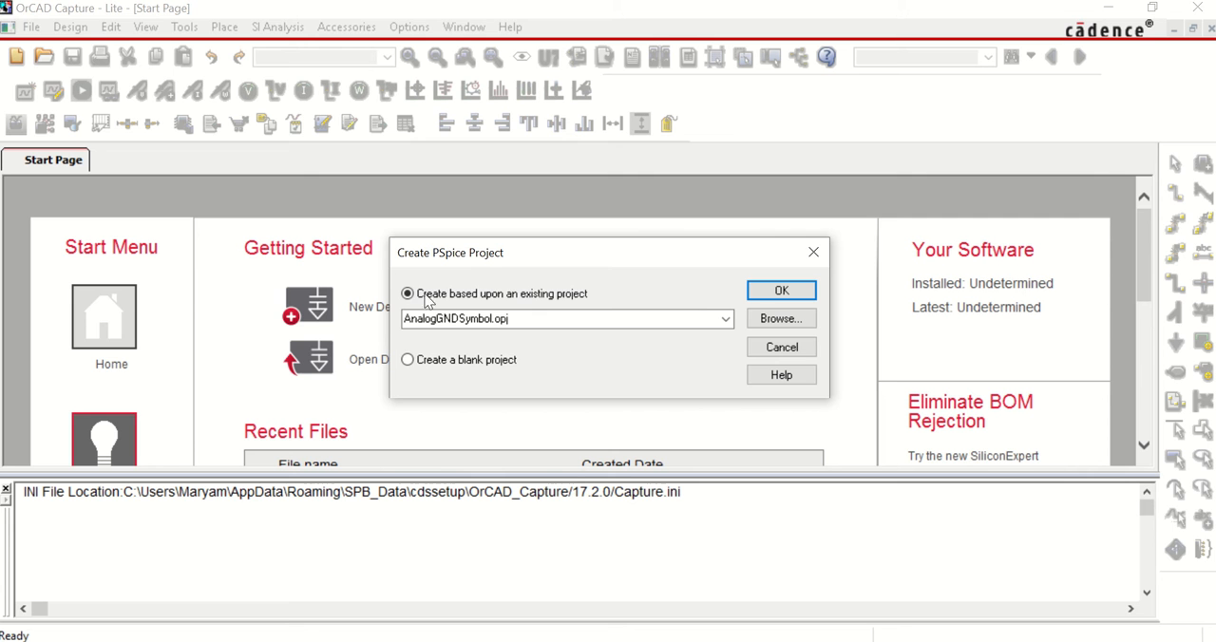
click(781, 292)
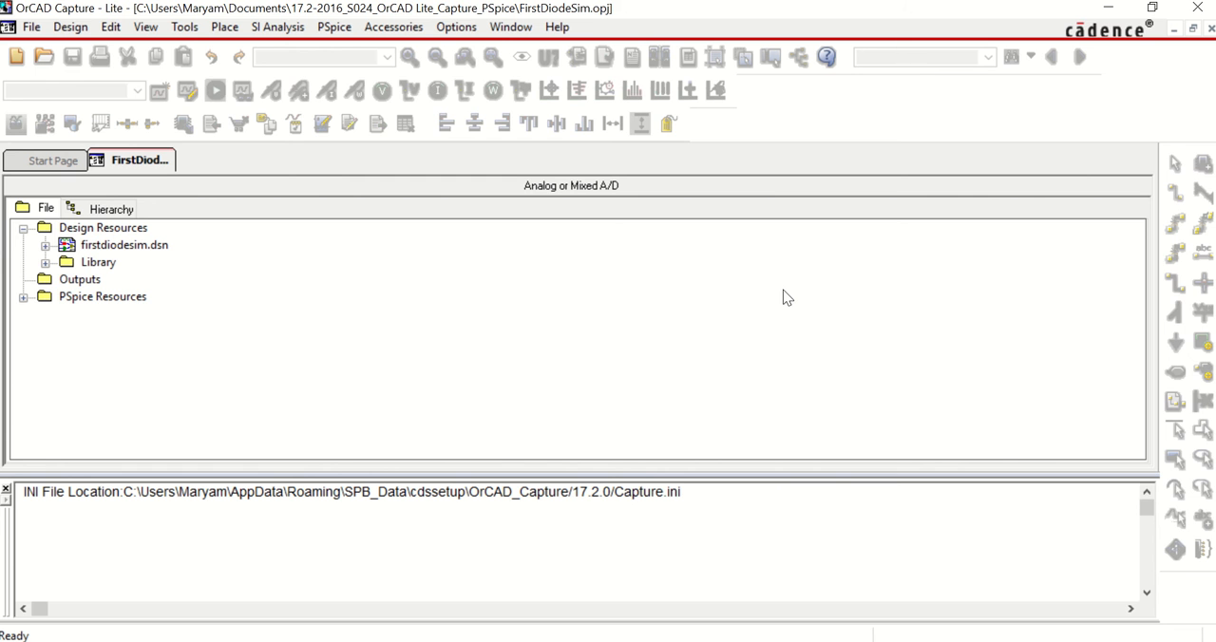
Step: Expand firstdiodesim.dsn and its SCHEMATIC1 folder and open PAGE1 for editing
click(46, 246)
click(66, 262)
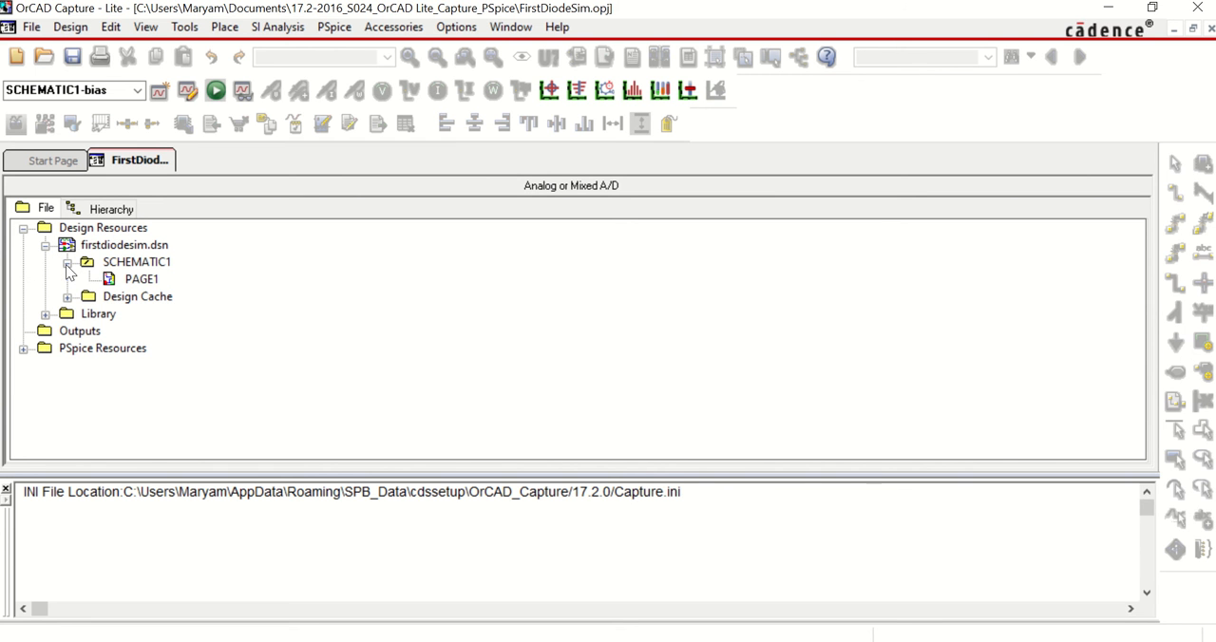
click(140, 278)
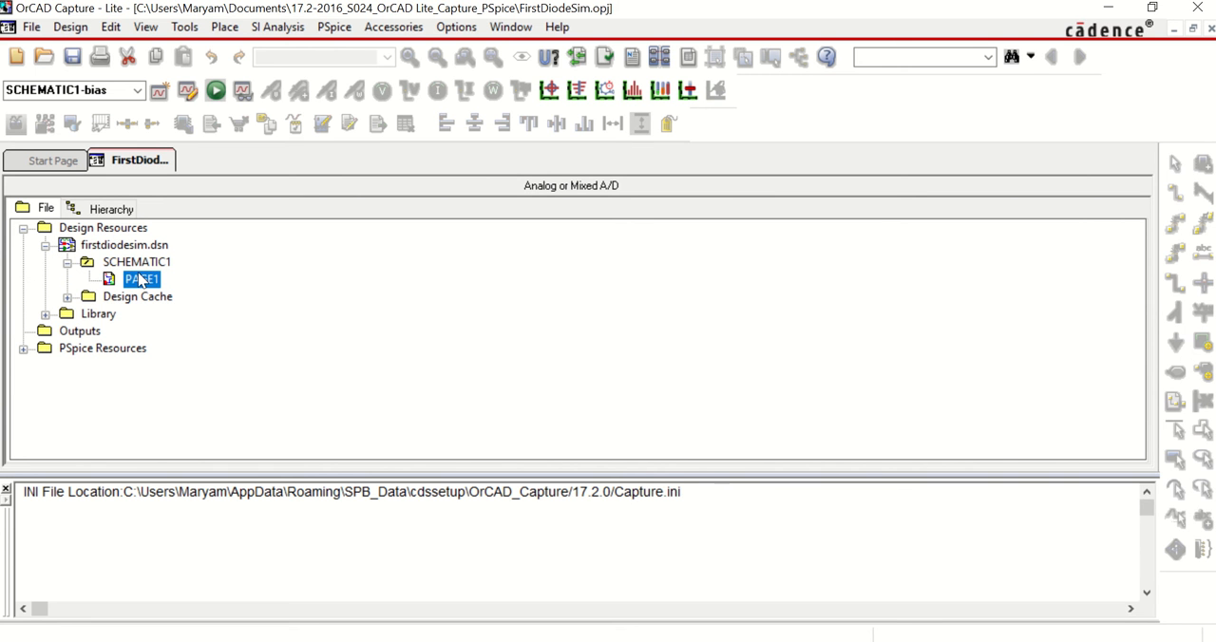
double_click(141, 278)
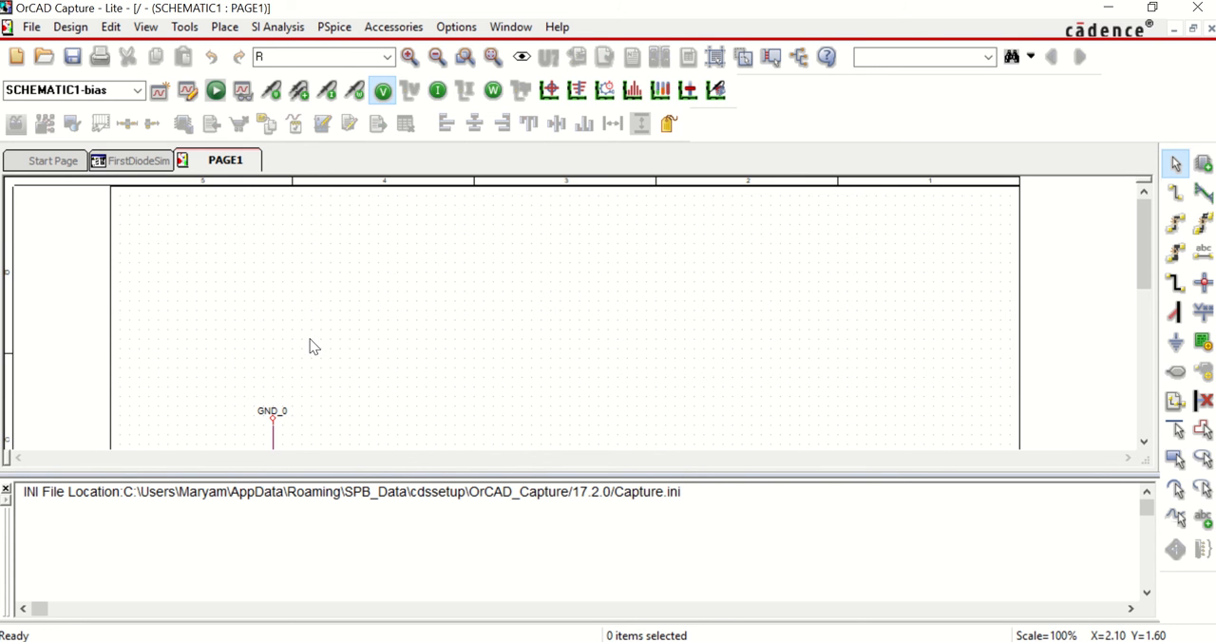
scroll(314, 347, down, 1)
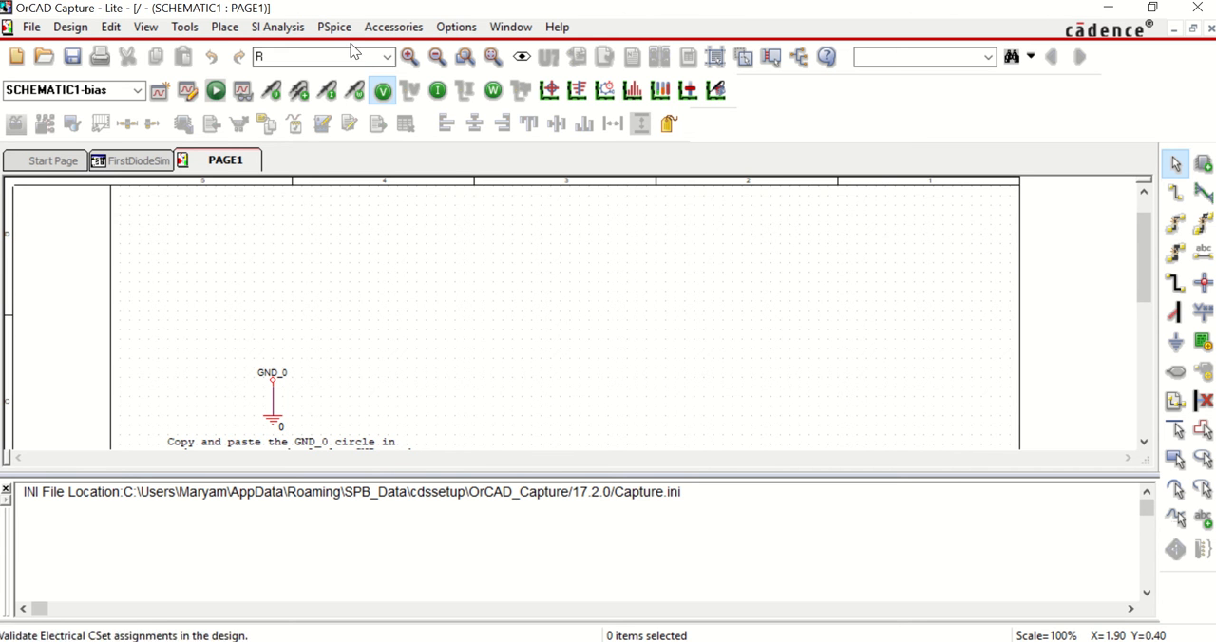
click(387, 58)
click(387, 58)
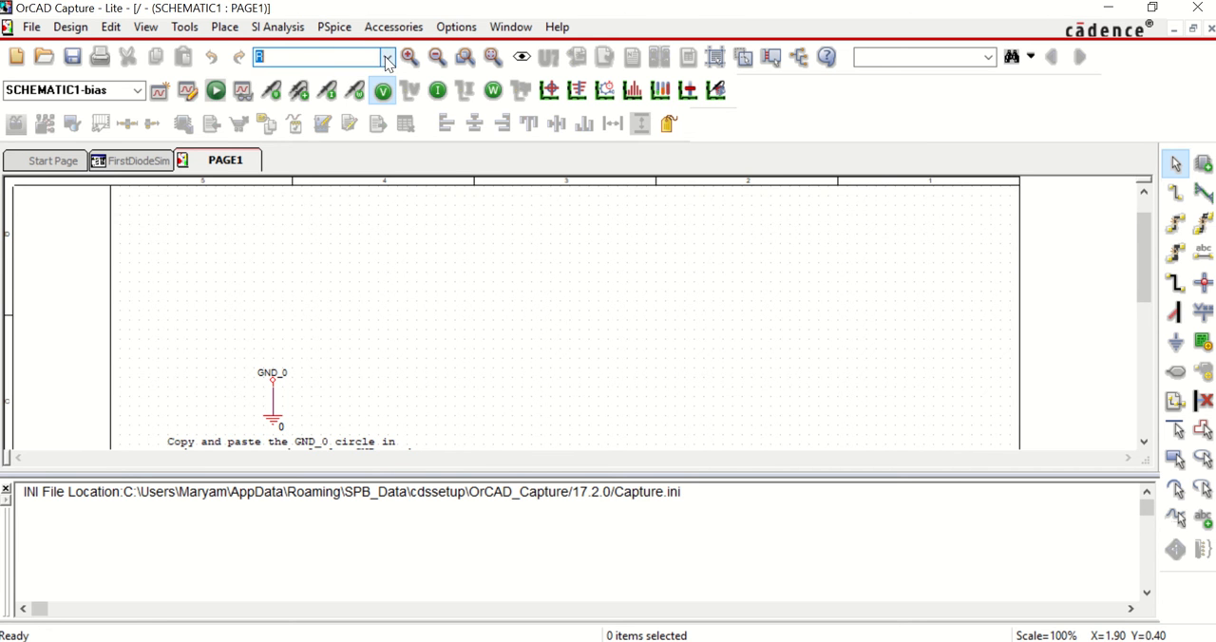
click(335, 57)
Step: Start the Place Part command on the schematic page
click(224, 27)
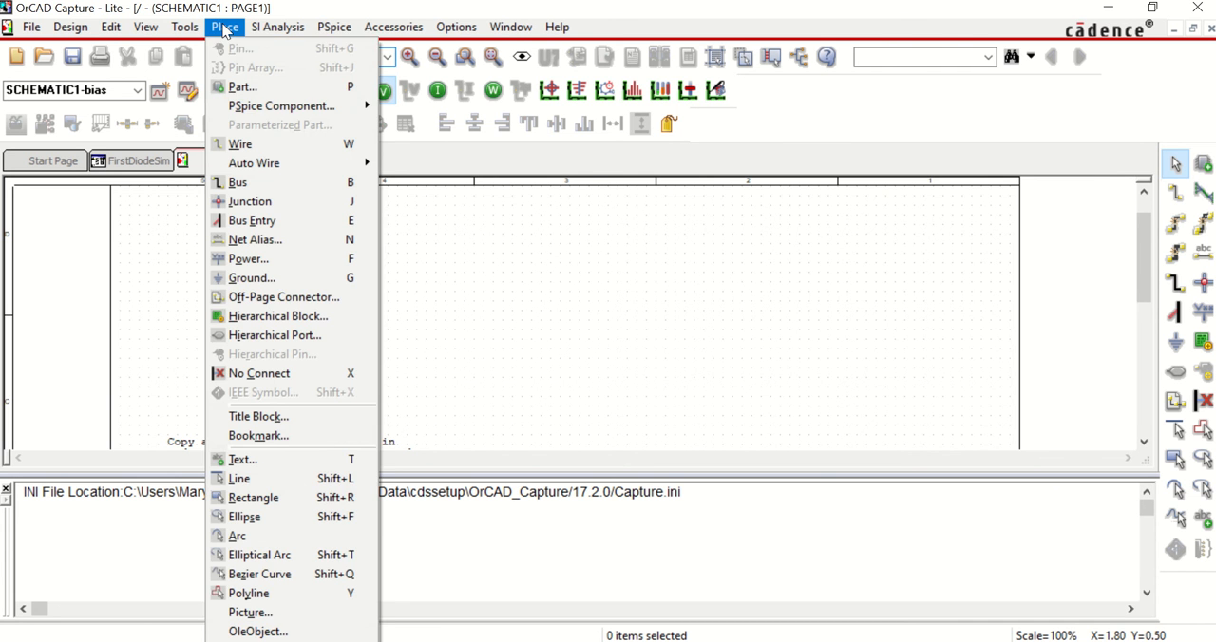
click(243, 87)
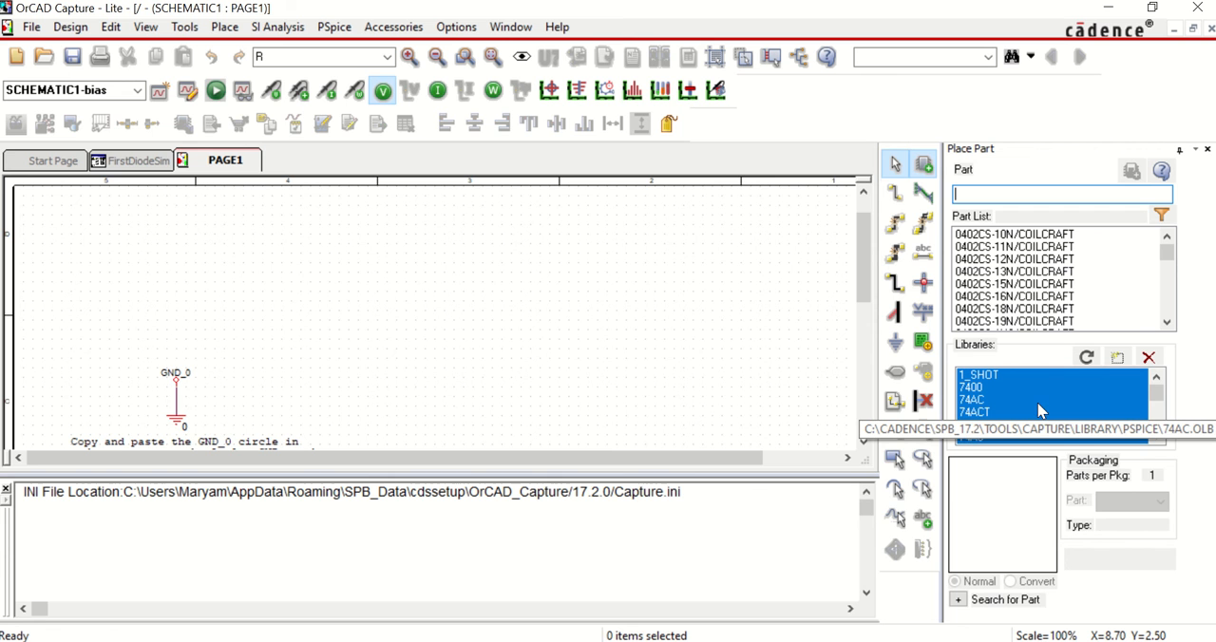
click(1118, 358)
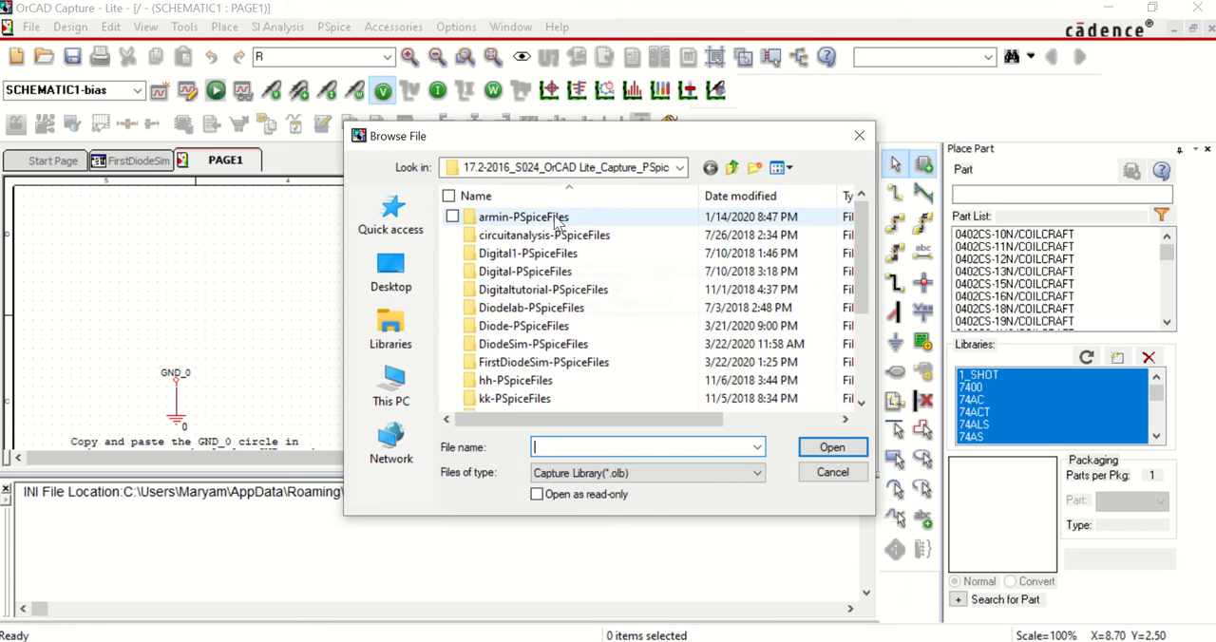
scroll(561, 266, down, 3)
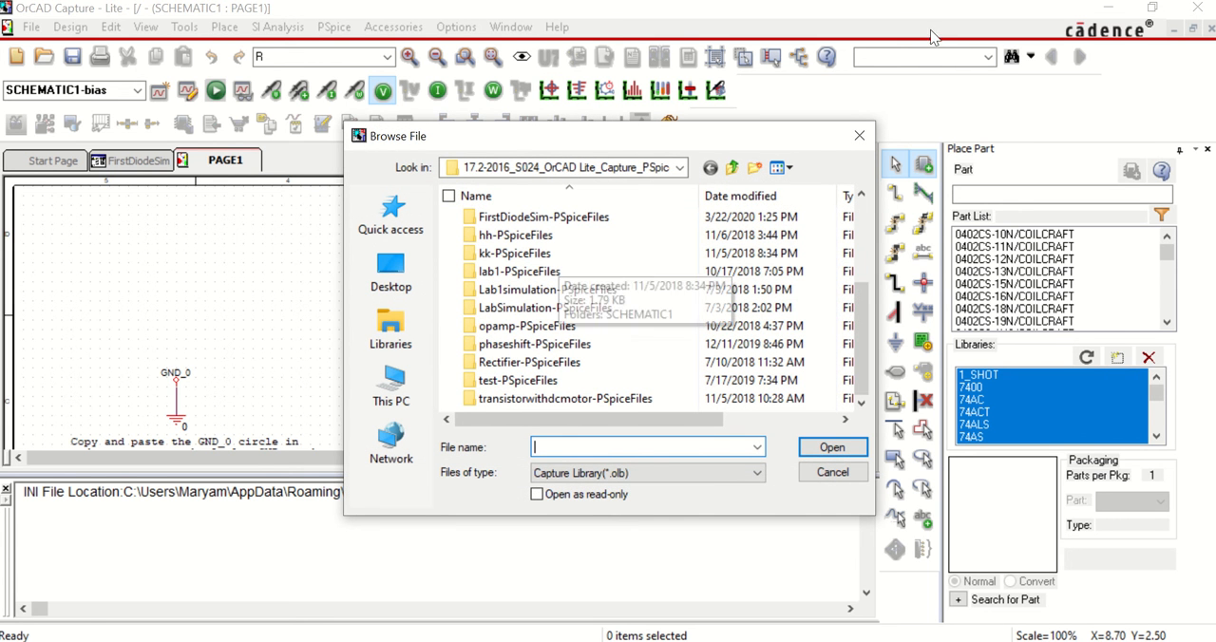
click(859, 136)
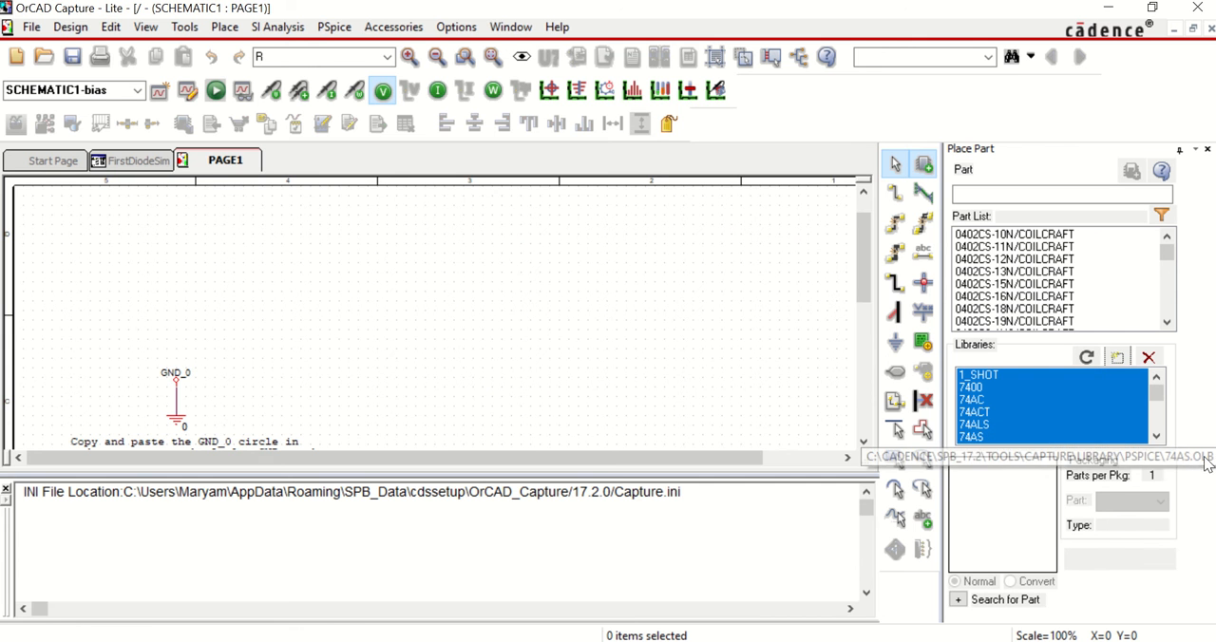
Step: Restrict the part list to the DIODE library
click(1105, 424)
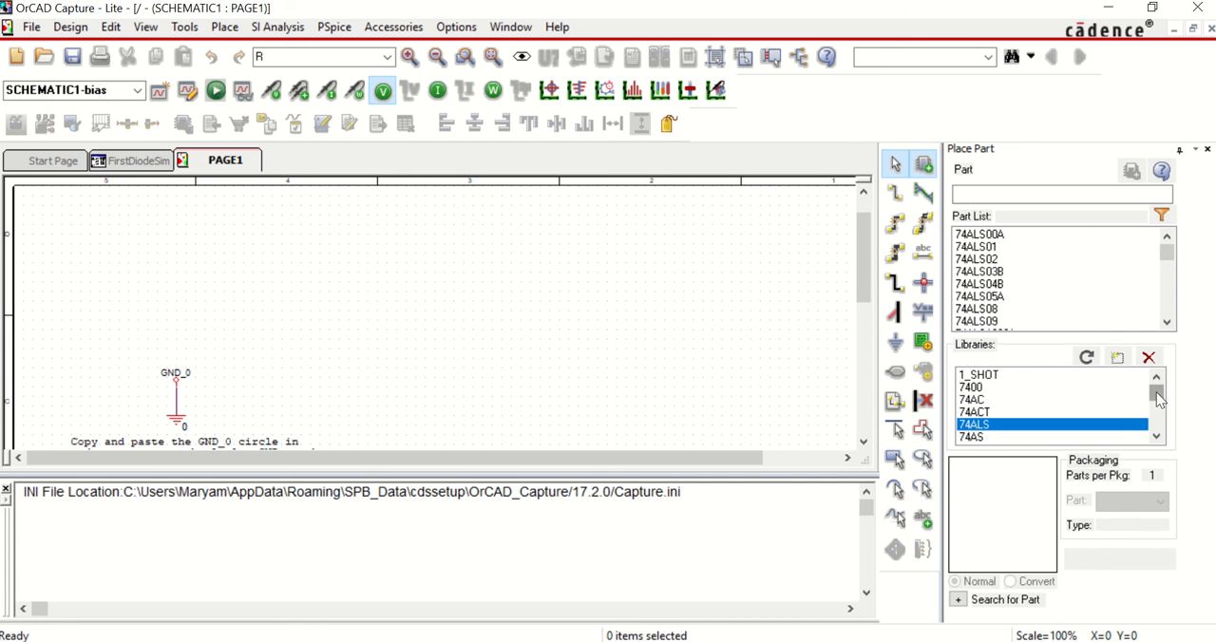
drag(1156, 391, 1157, 403)
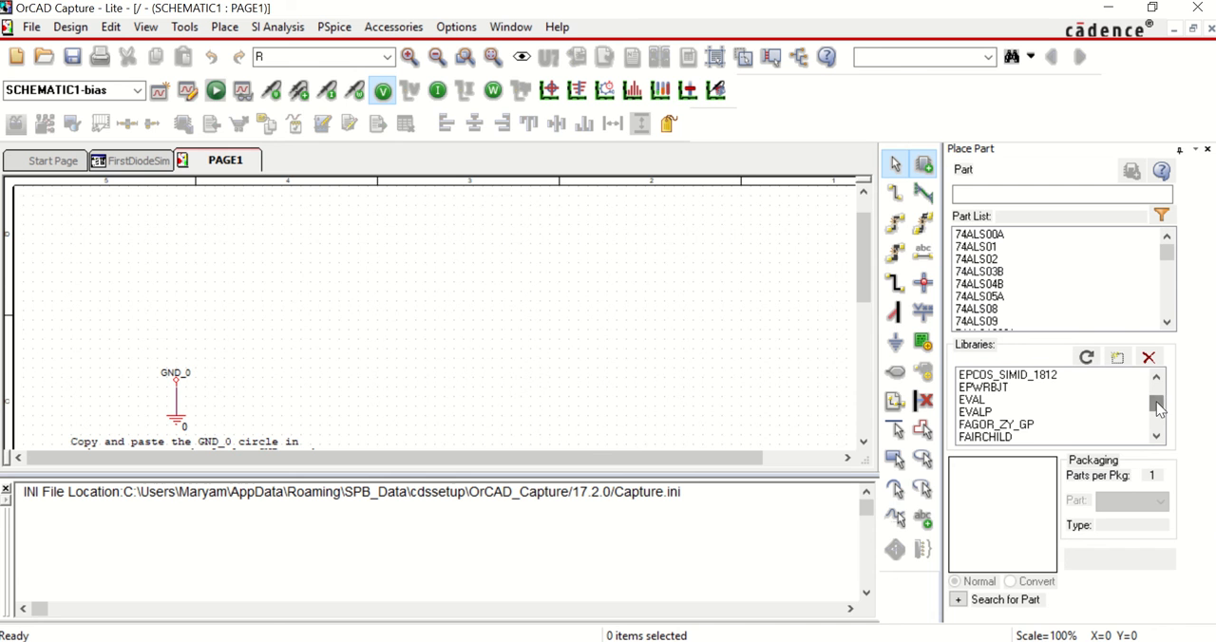
click(1156, 379)
click(1156, 379)
click(1156, 378)
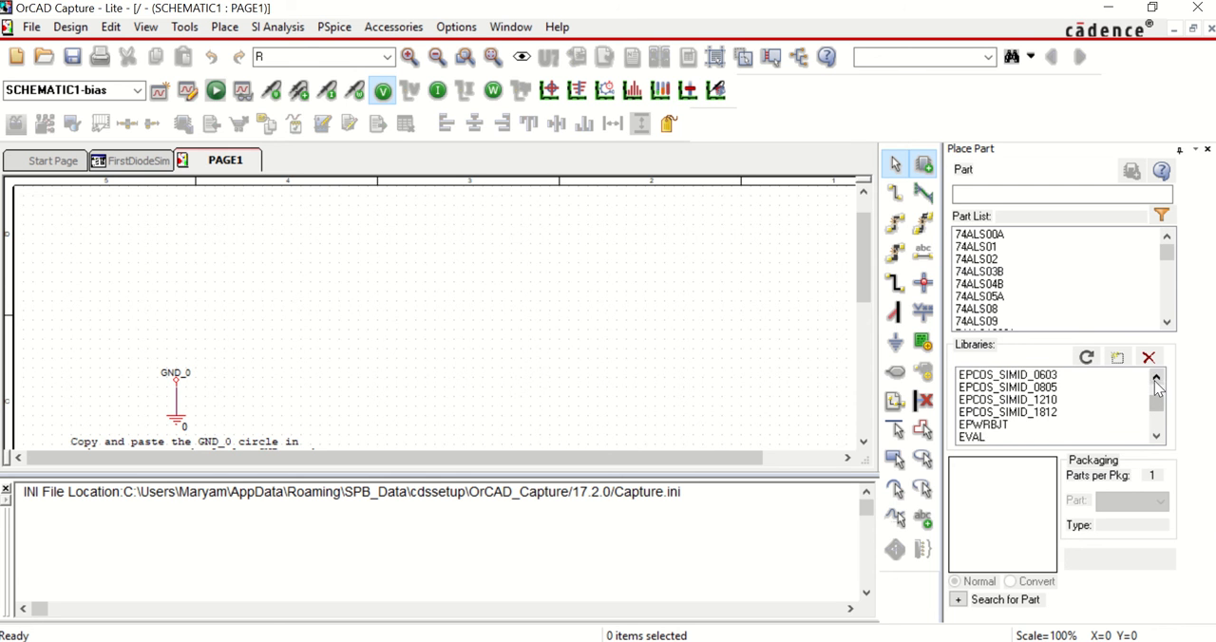
click(1157, 379)
click(1157, 378)
click(1156, 378)
click(1157, 378)
click(1156, 378)
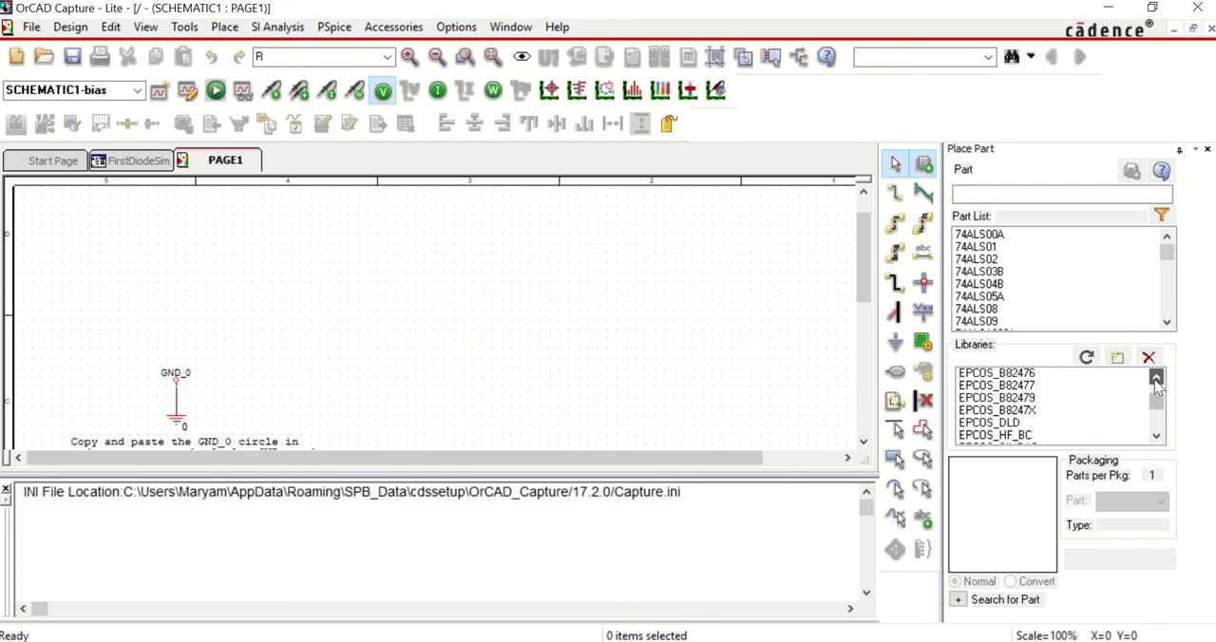
click(1157, 378)
click(1156, 378)
click(1156, 378)
click(1156, 378)
click(1157, 378)
click(1157, 378)
click(1157, 378)
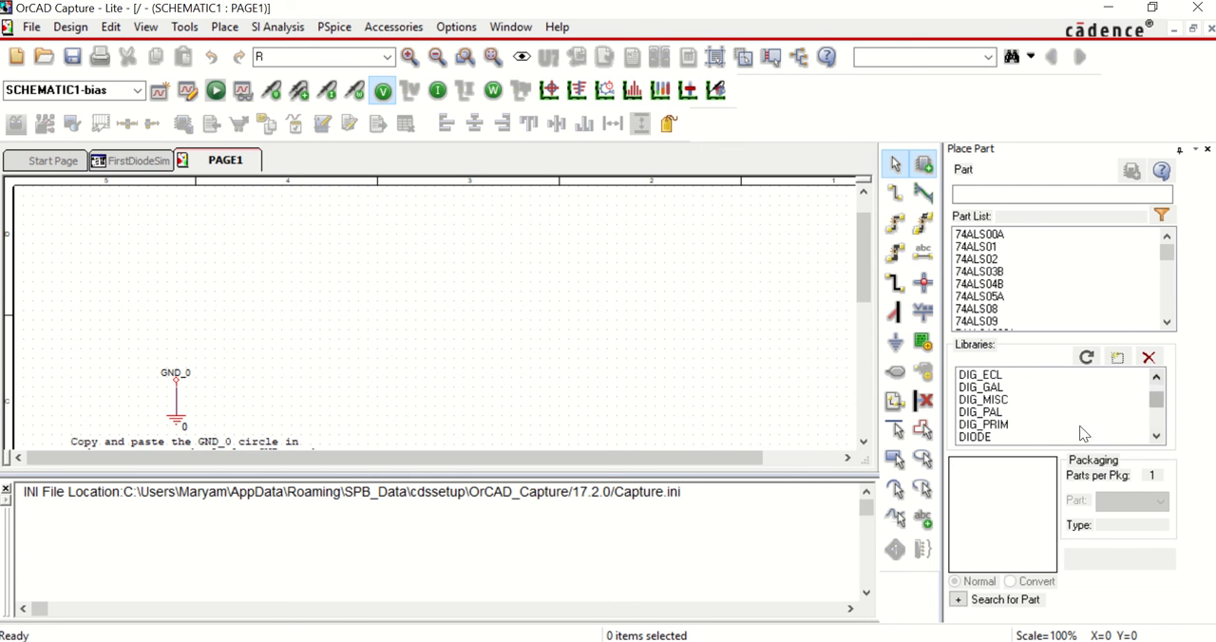
click(1028, 437)
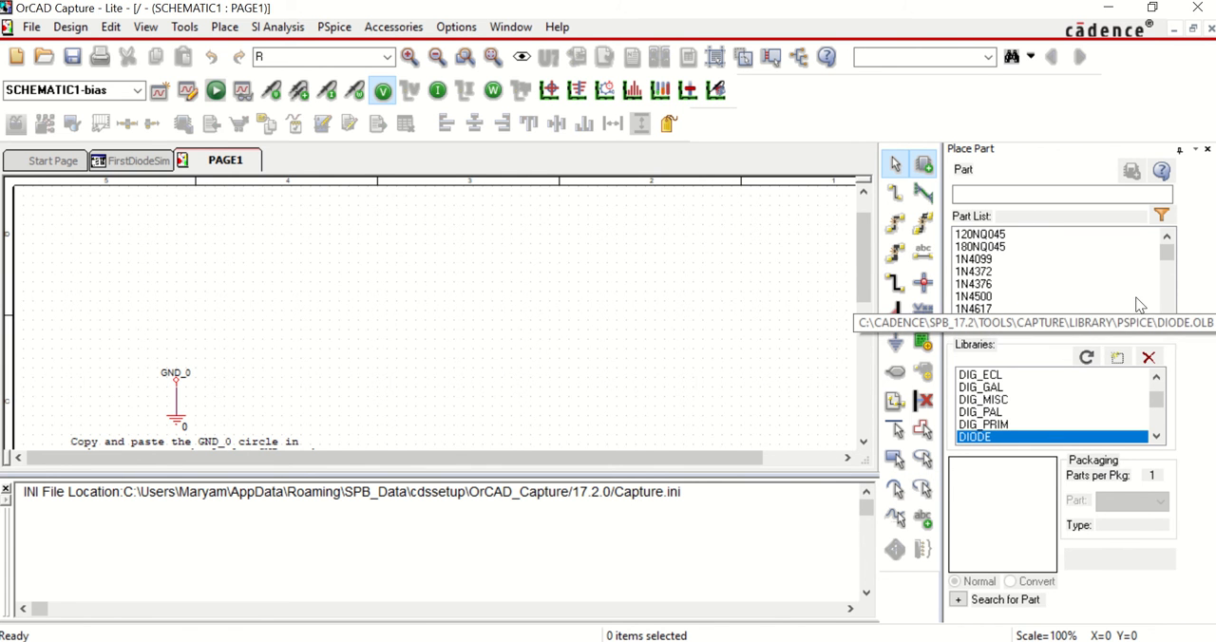
Step: Place one D1N4148 diode from the DIODE library on the schematic, above and to the right of the ground symbol
click(1168, 323)
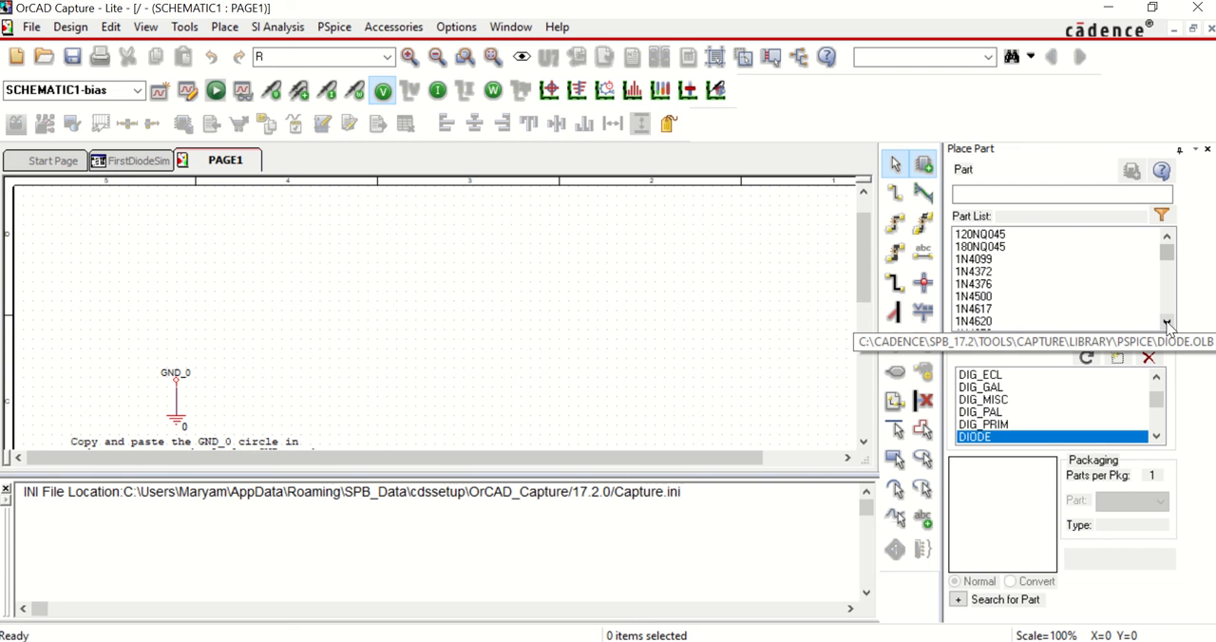
click(1168, 324)
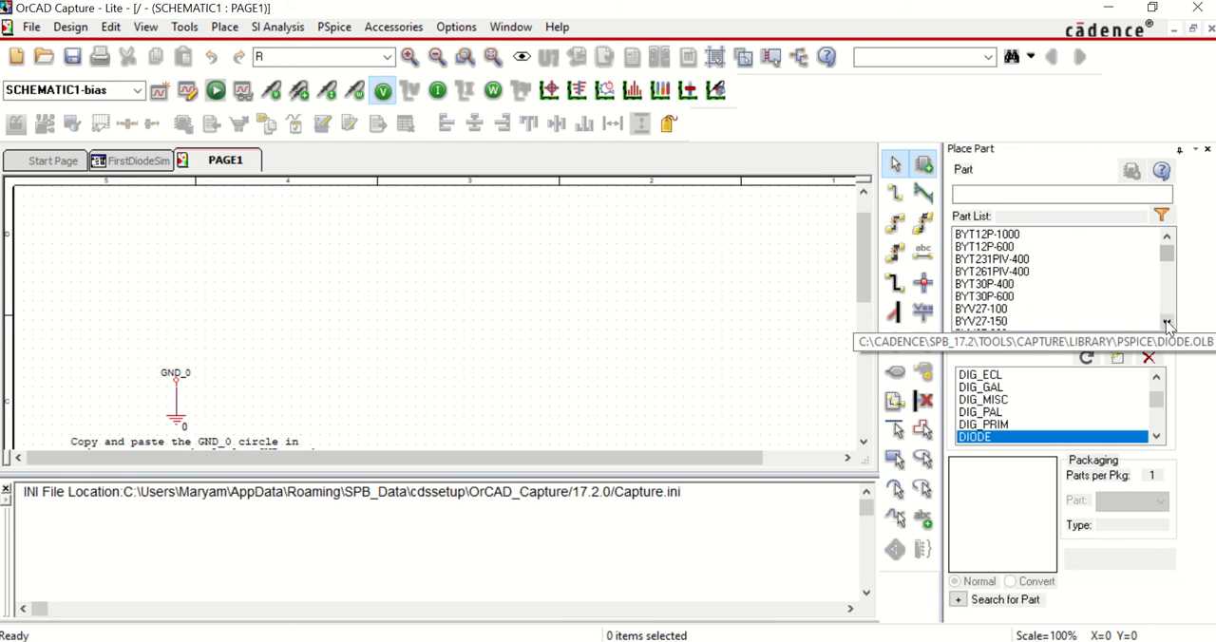
click(1168, 324)
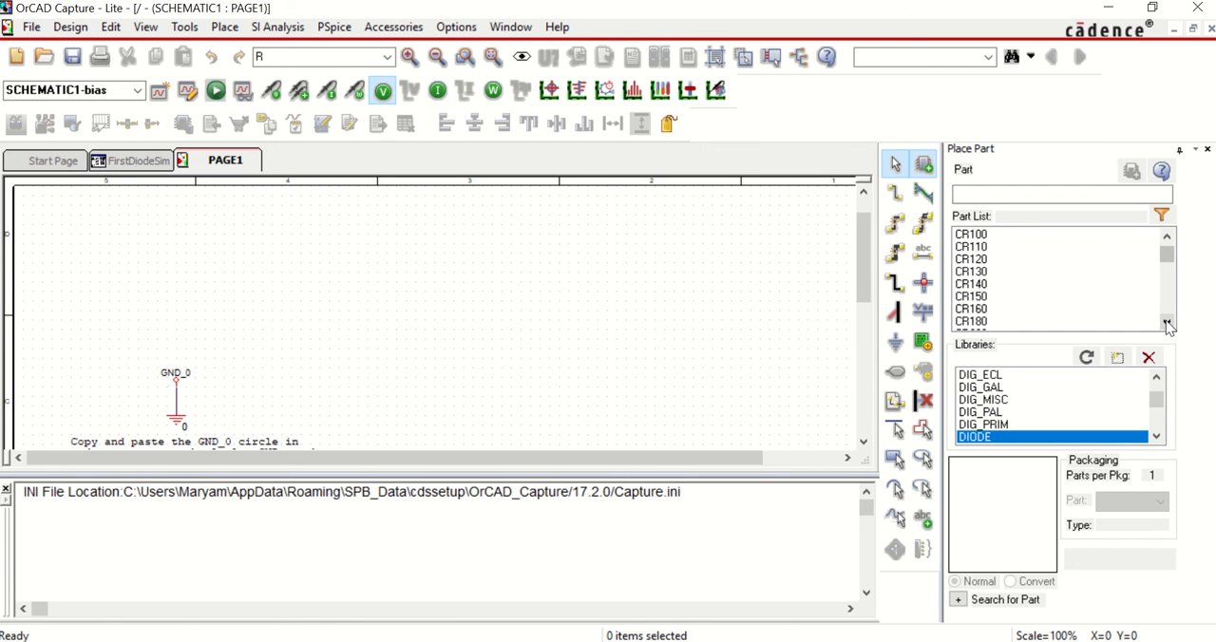
click(1168, 324)
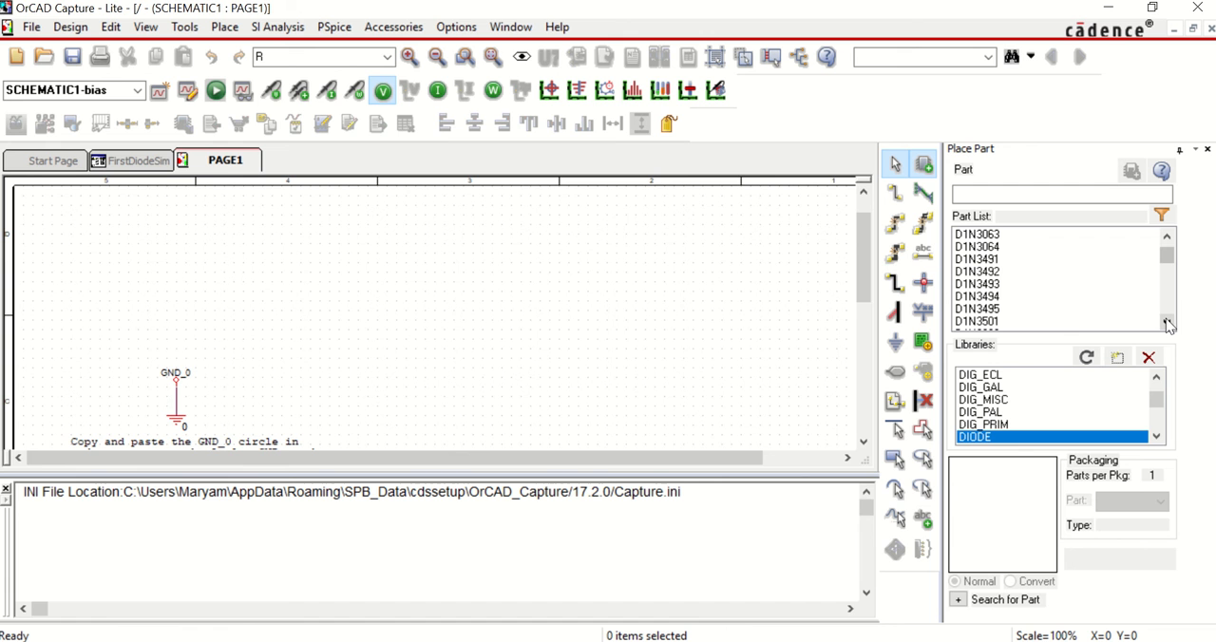
click(1167, 324)
click(1168, 324)
click(1168, 324)
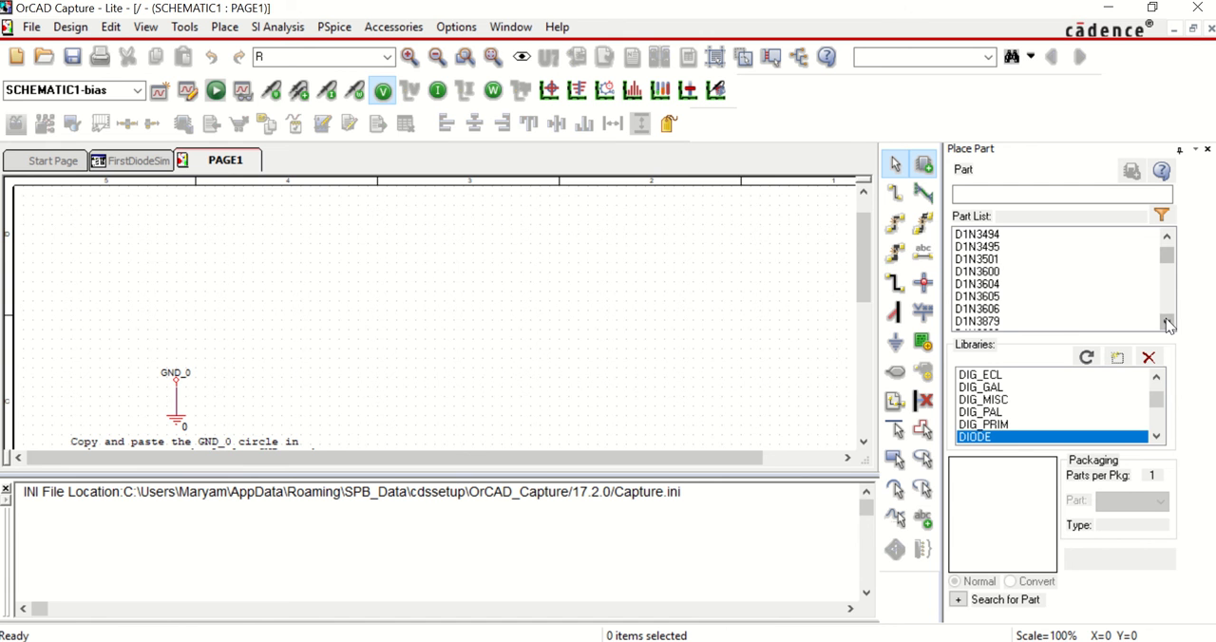
click(1168, 324)
click(1168, 324)
click(1168, 324)
click(1168, 324)
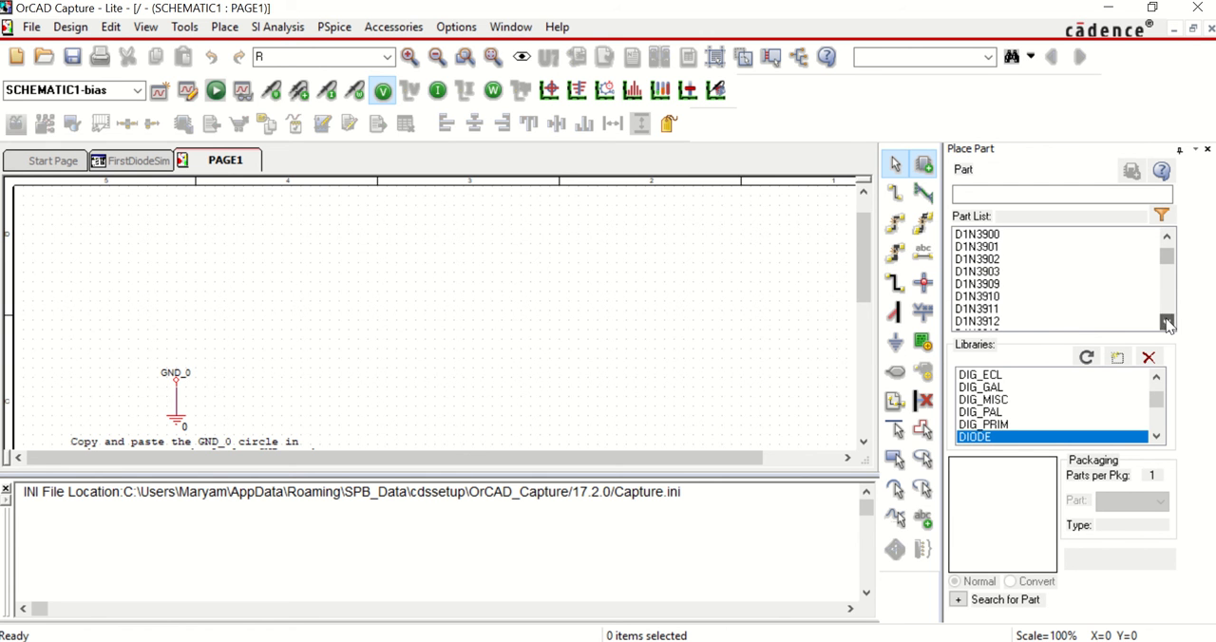
click(1168, 324)
click(1167, 324)
click(1168, 324)
click(1168, 324)
click(1168, 324)
click(1168, 324)
click(1167, 324)
click(1168, 324)
click(1168, 324)
click(1168, 324)
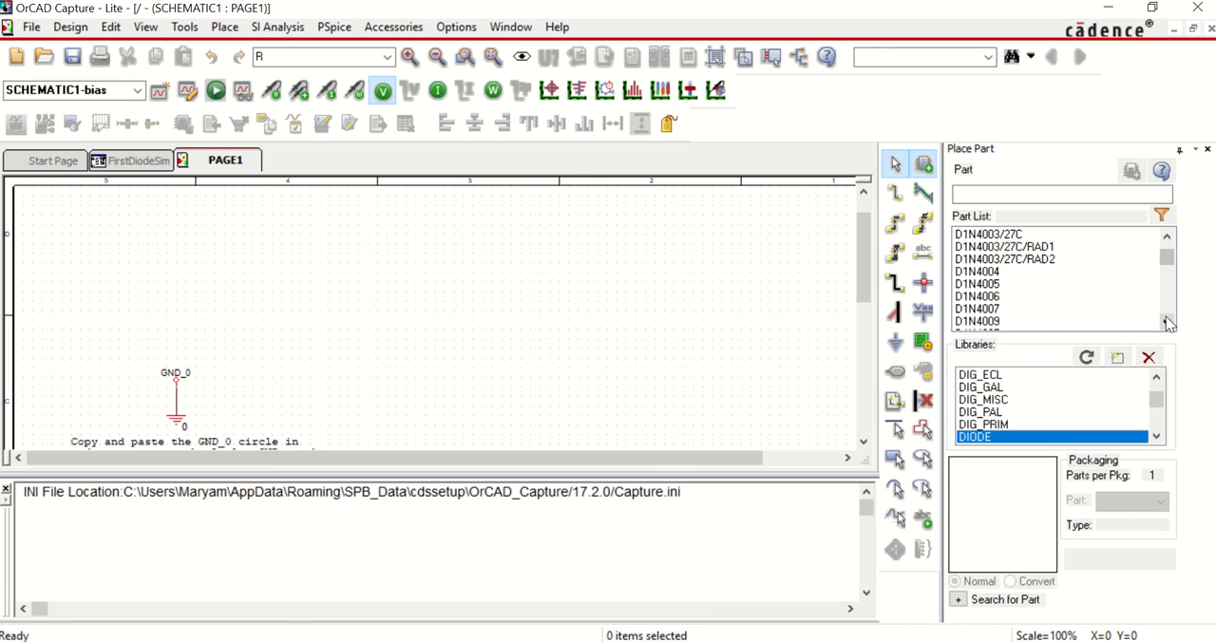
click(1167, 324)
click(1168, 325)
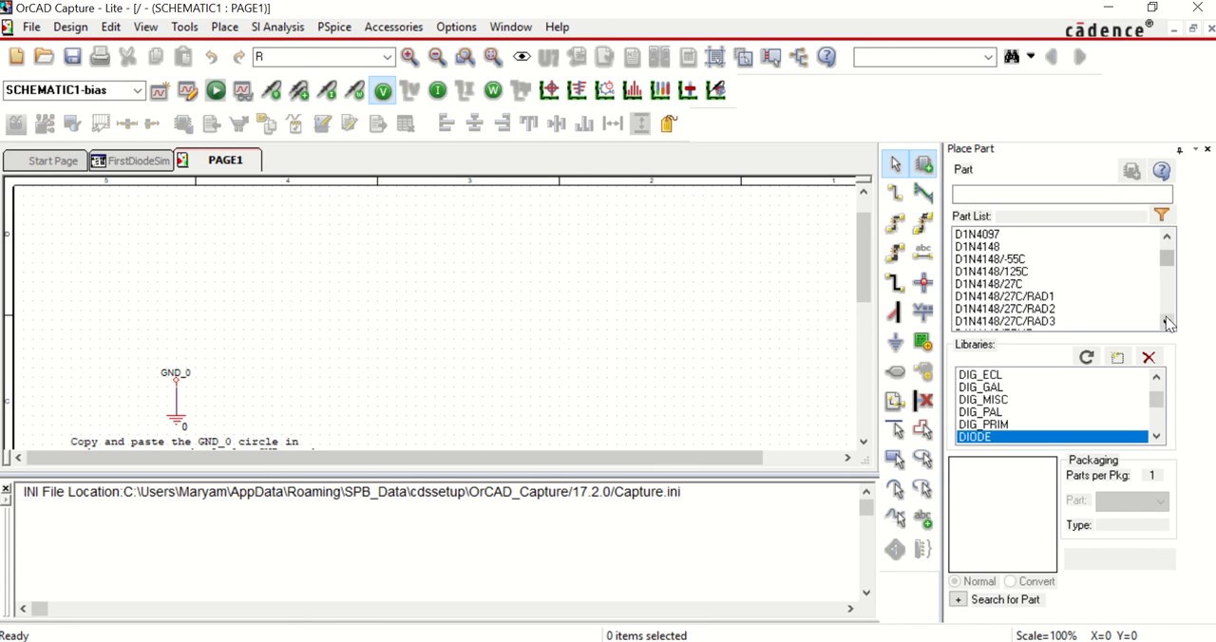
click(1016, 249)
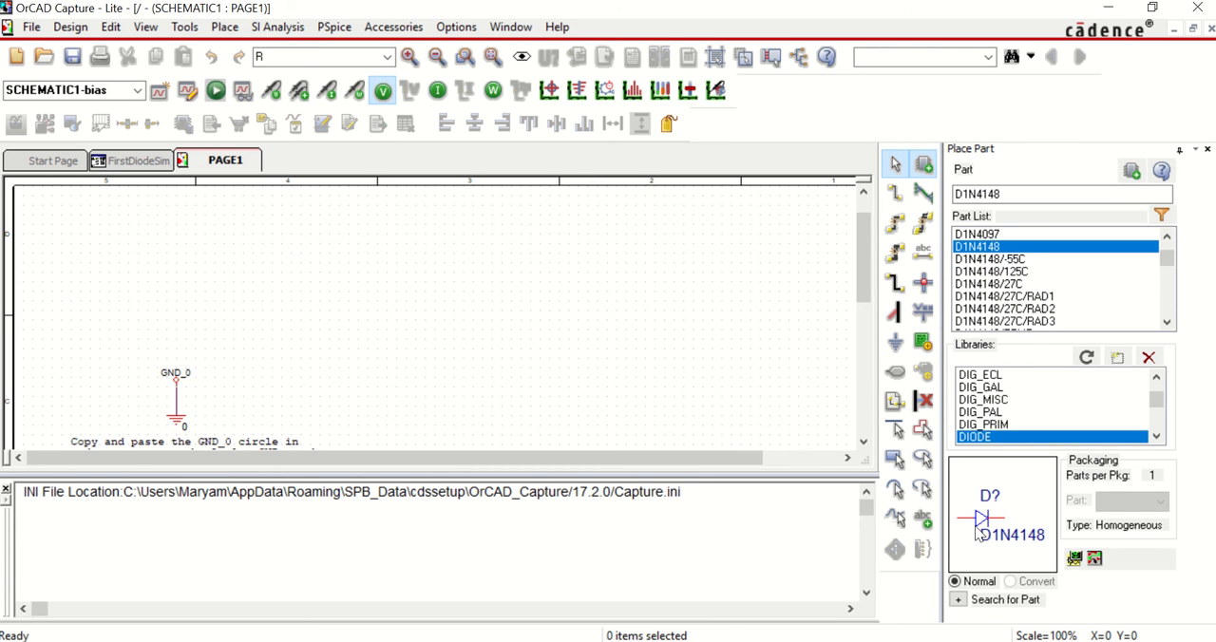
double_click(991, 247)
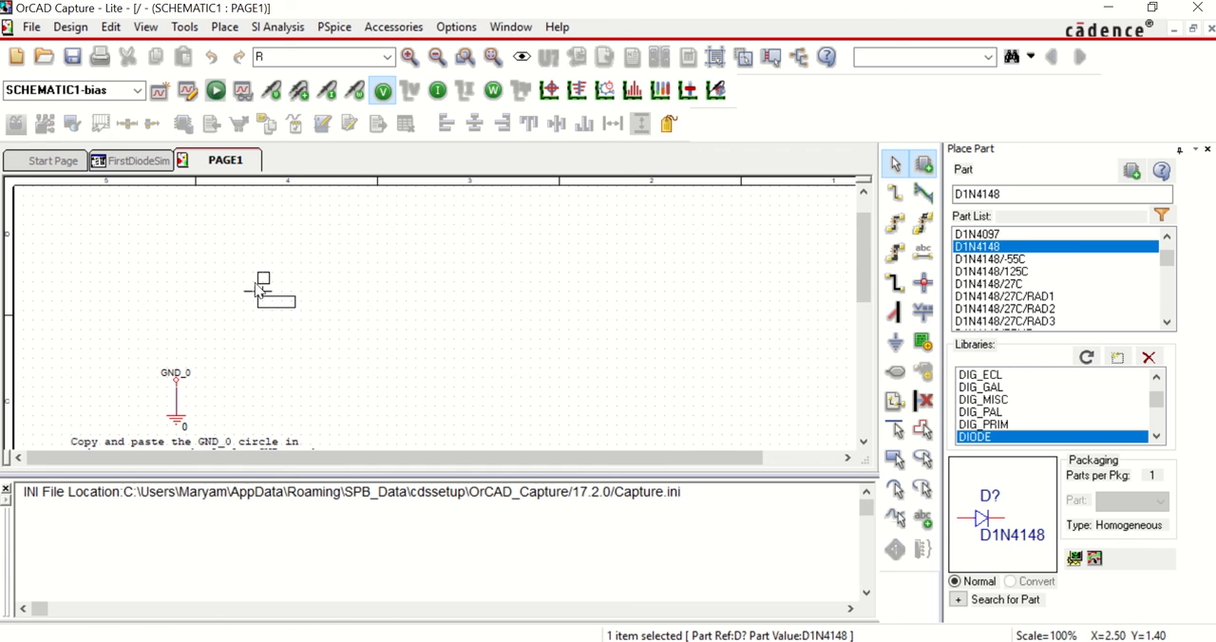
click(255, 286)
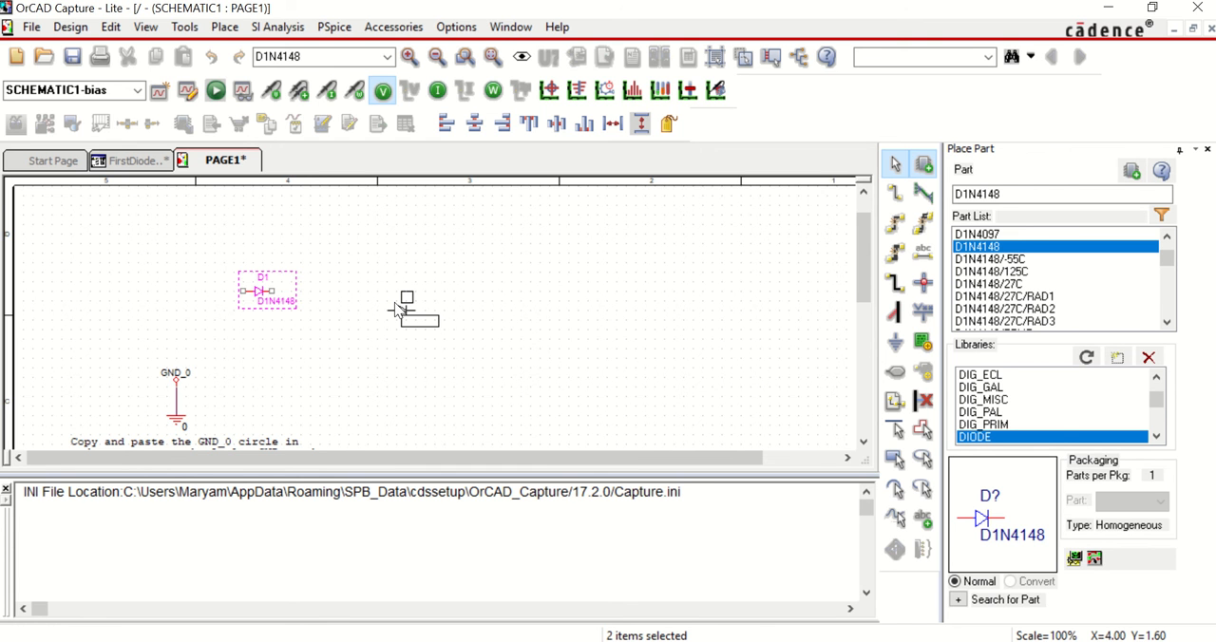
key(Escape)
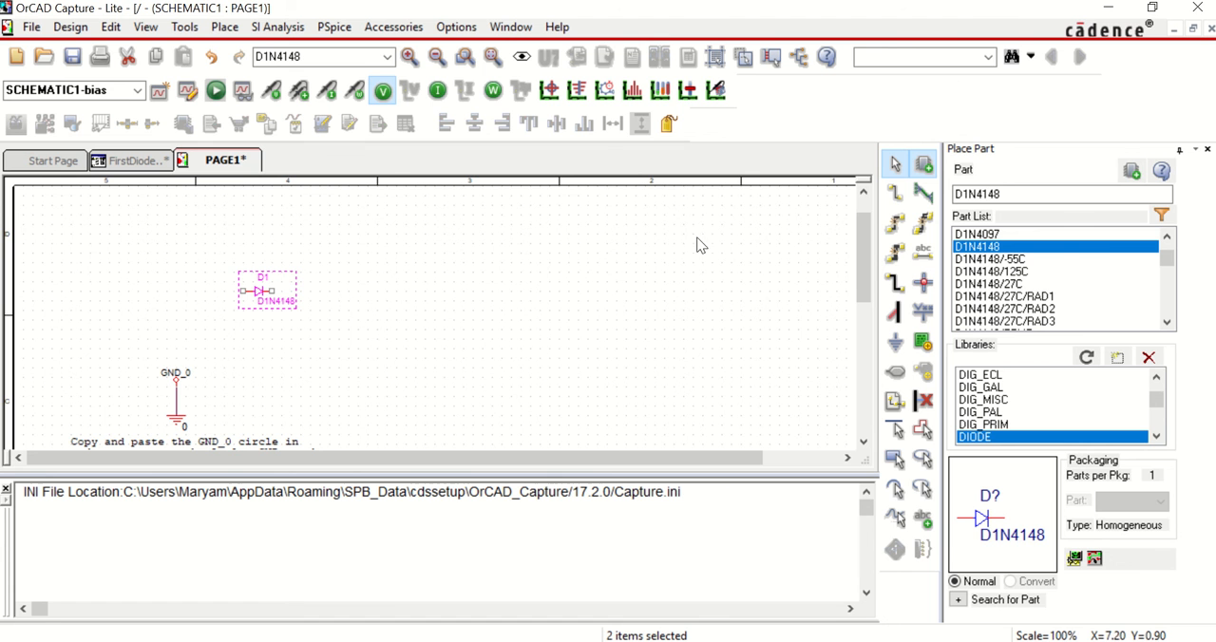
Step: Place one resistor R from the ANALOG library to the lower right of the diode and rotate it to stand vertically
drag(1012, 194, 953, 196)
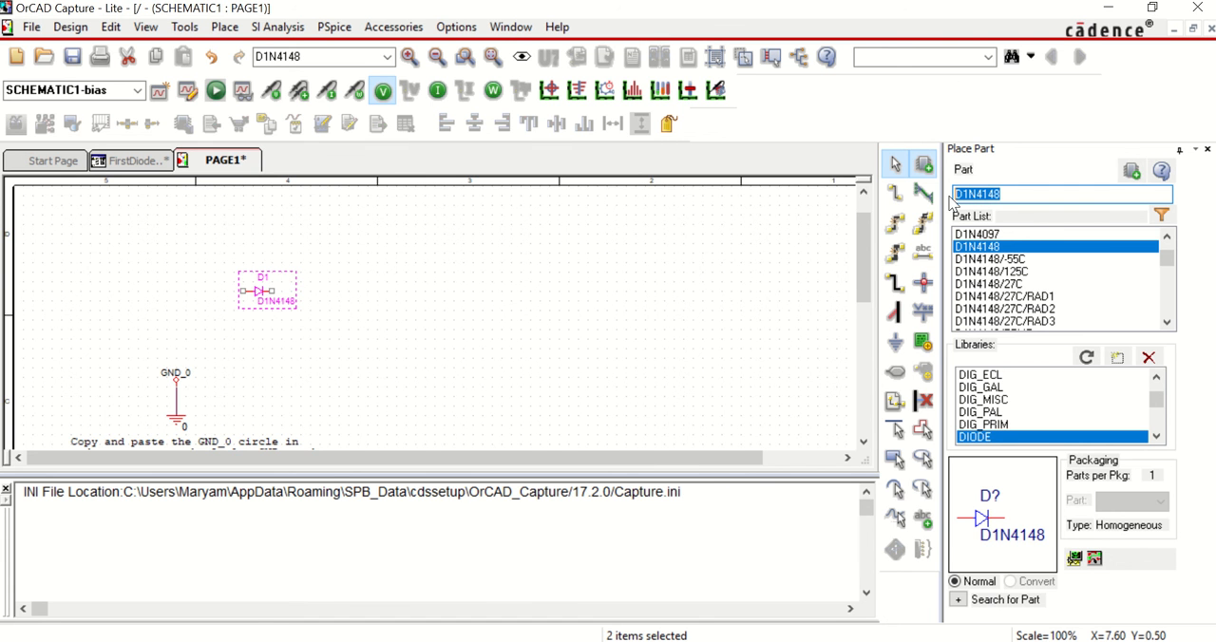
text(r710XPT)
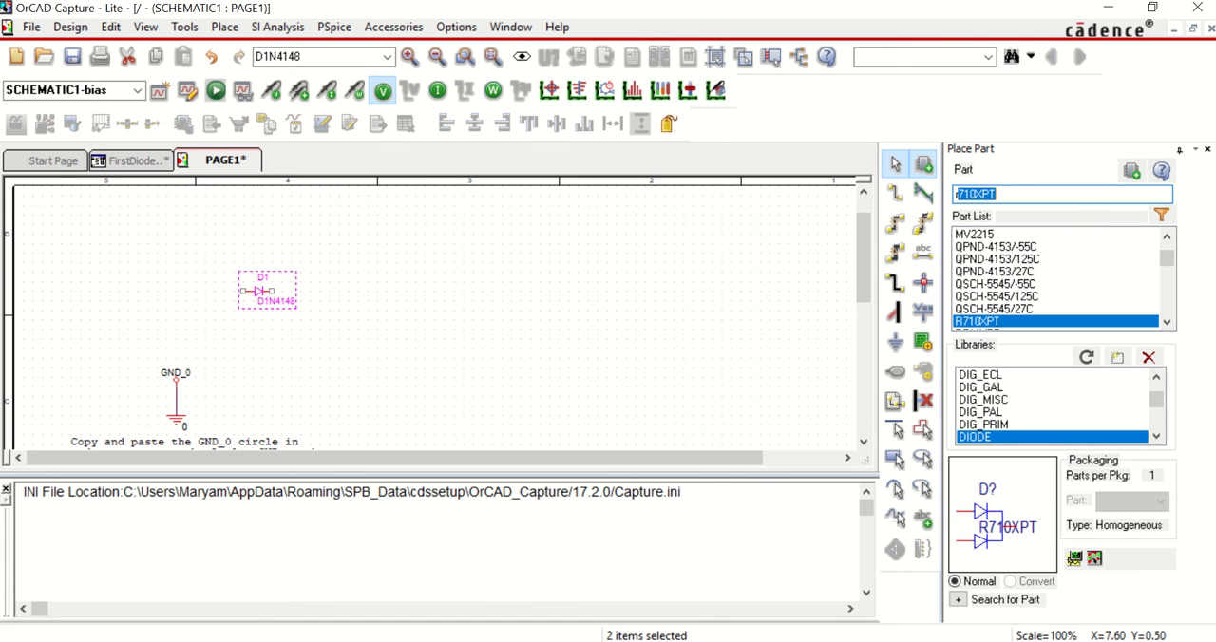
mouse_move(1162, 400)
mouse_down()
mouse_move(1160, 385)
mouse_move(1158, 425)
mouse_up()
click(1157, 378)
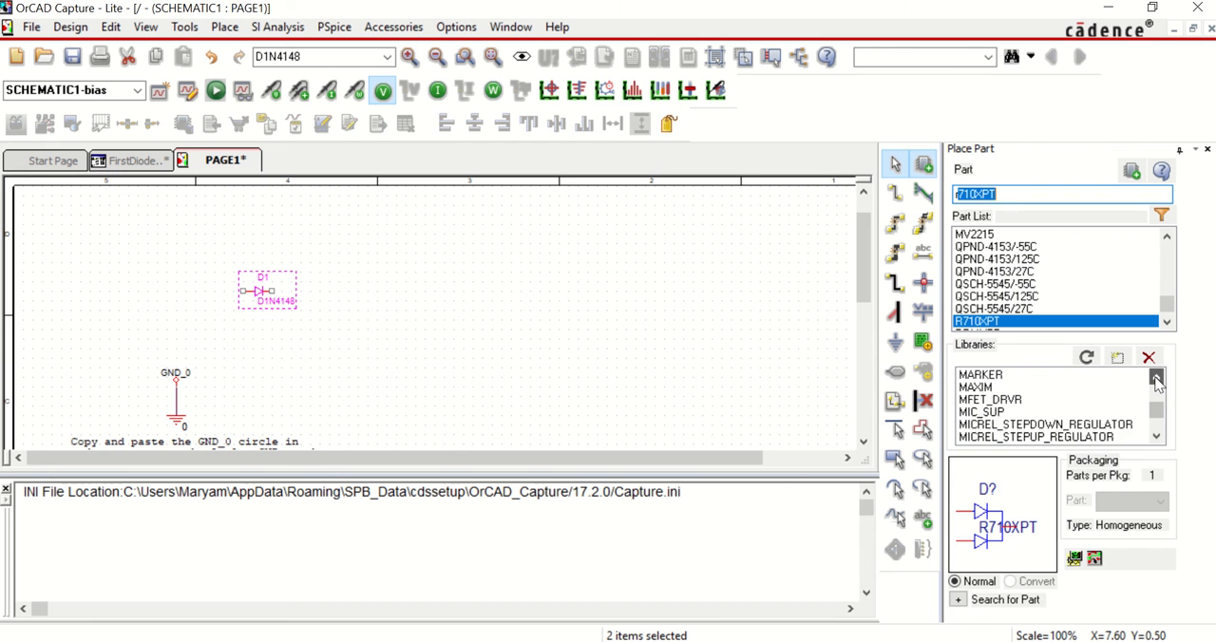
drag(1156, 380, 1156, 380)
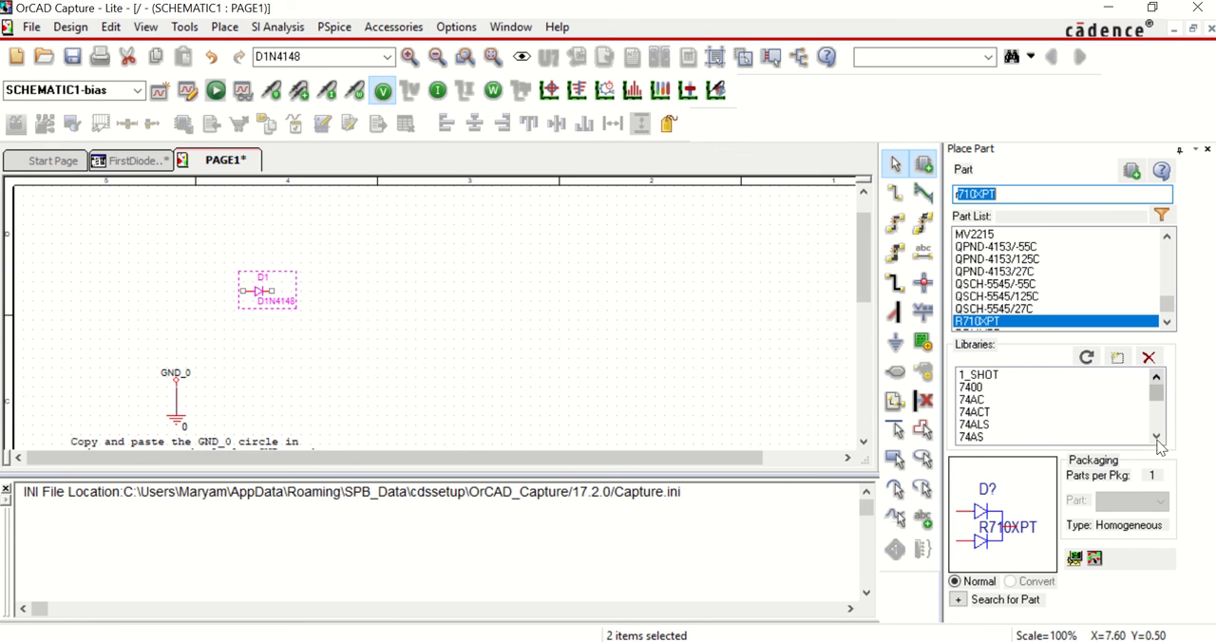
drag(1157, 439, 1157, 439)
click(1064, 412)
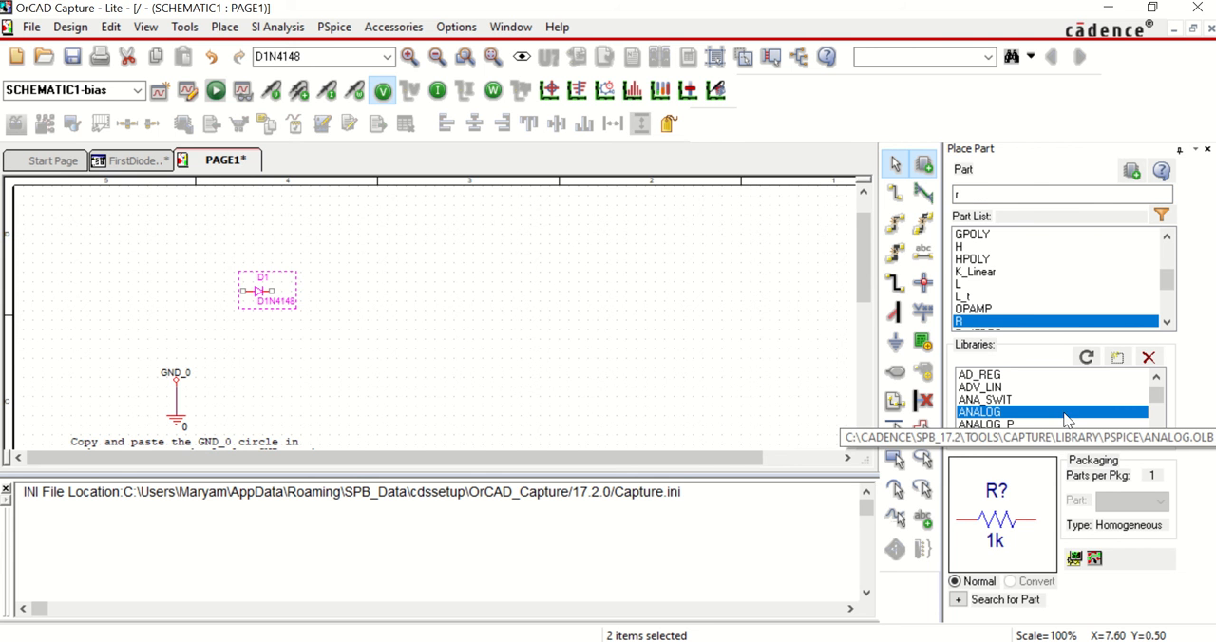
double_click(1027, 323)
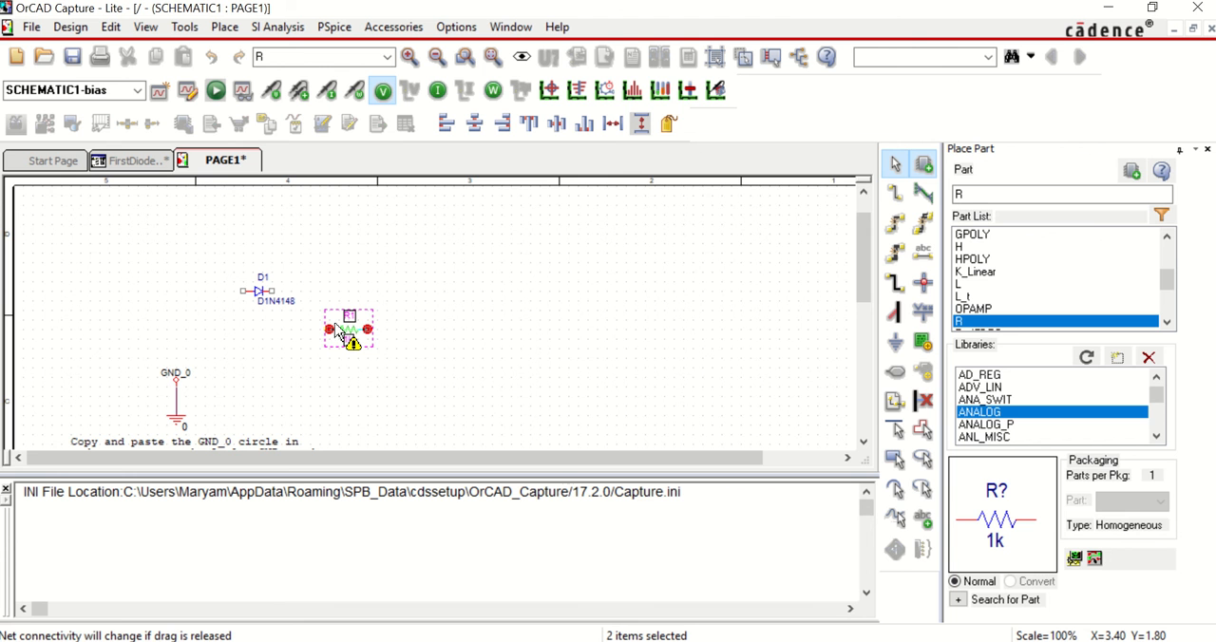
click(341, 329)
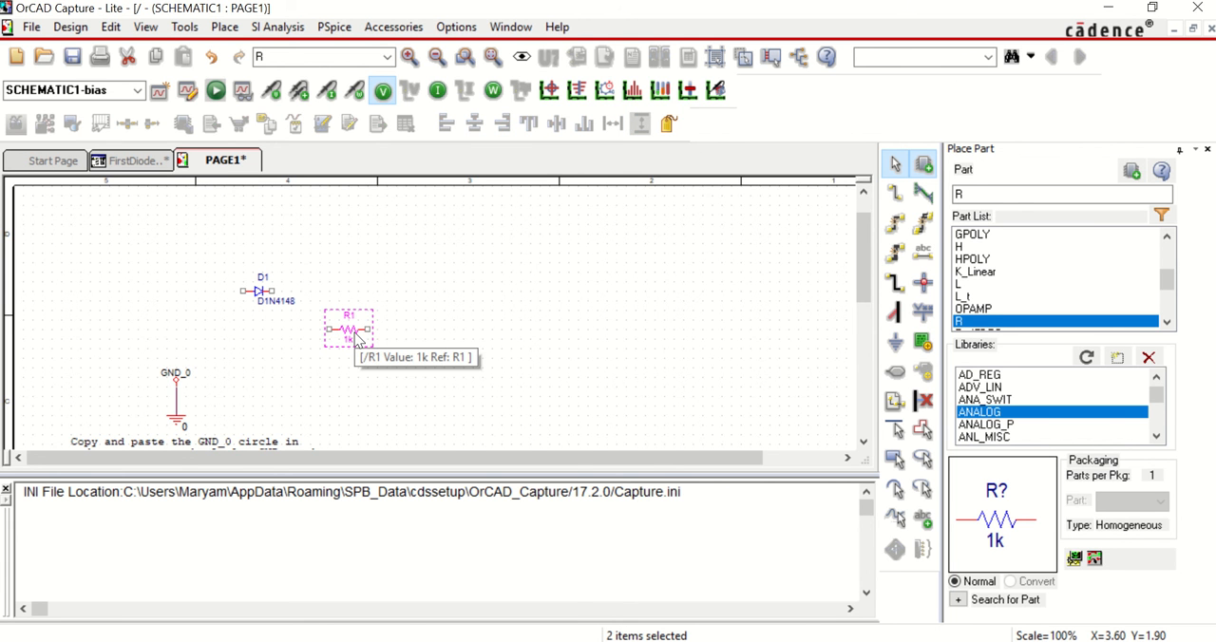
right_click(358, 340)
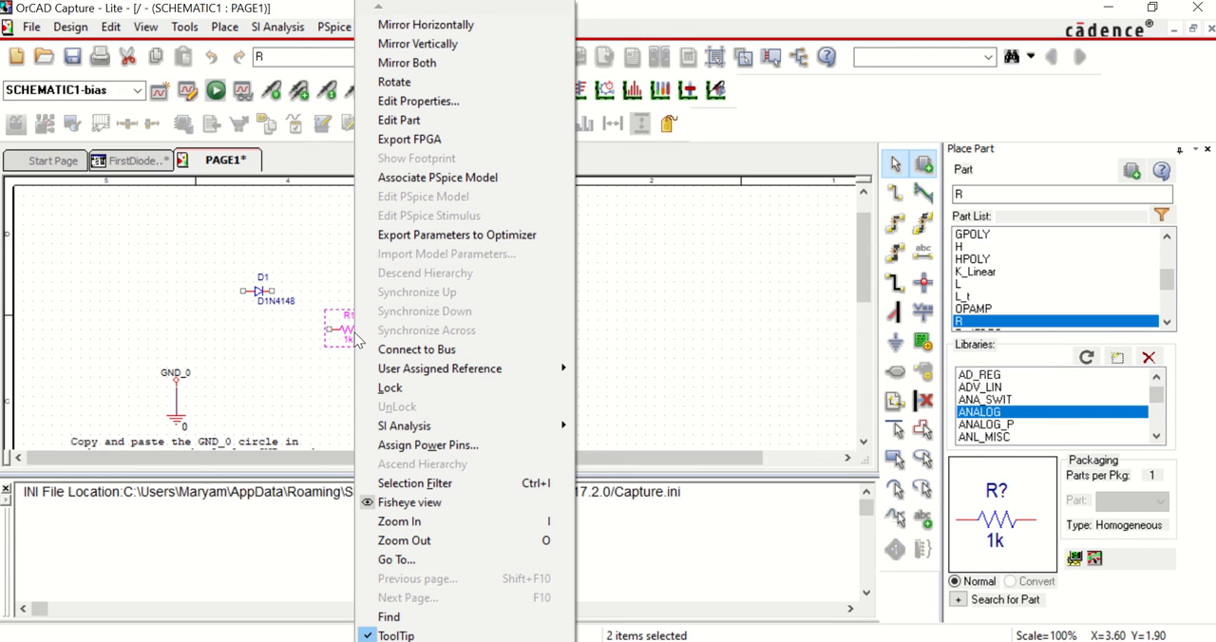
click(394, 83)
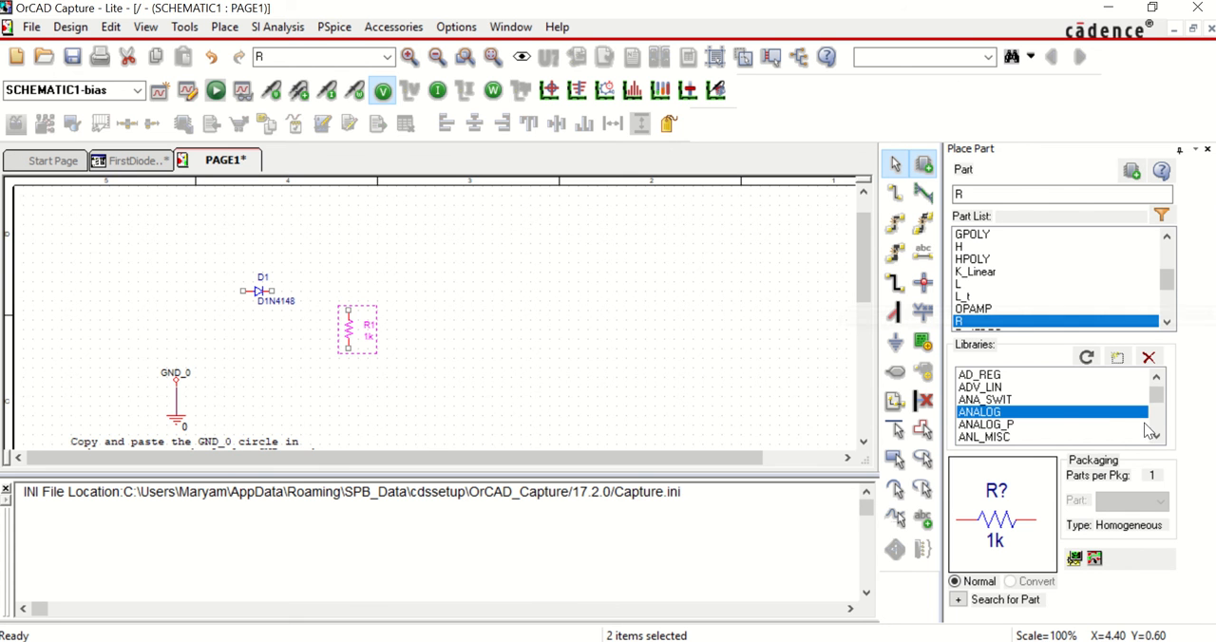
Step: Place a VSIN source from the SOURCE library directly above the ground symbol, shifting it up so its lower pin meets the ground connection
drag(1158, 411, 1158, 435)
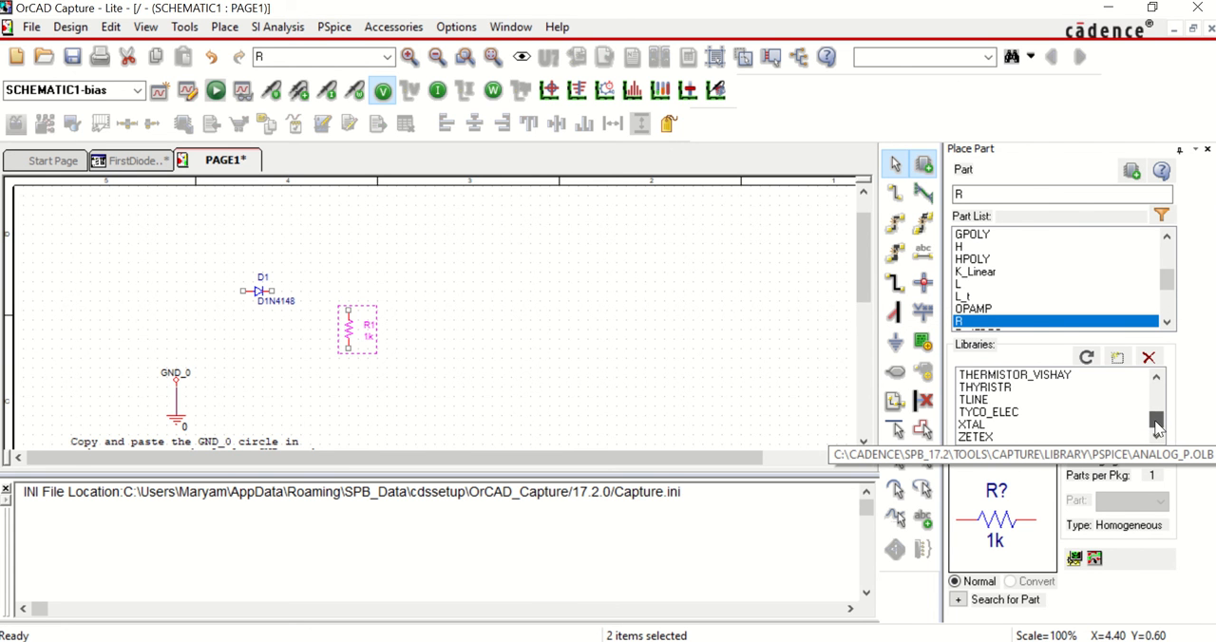
click(1156, 380)
click(1156, 380)
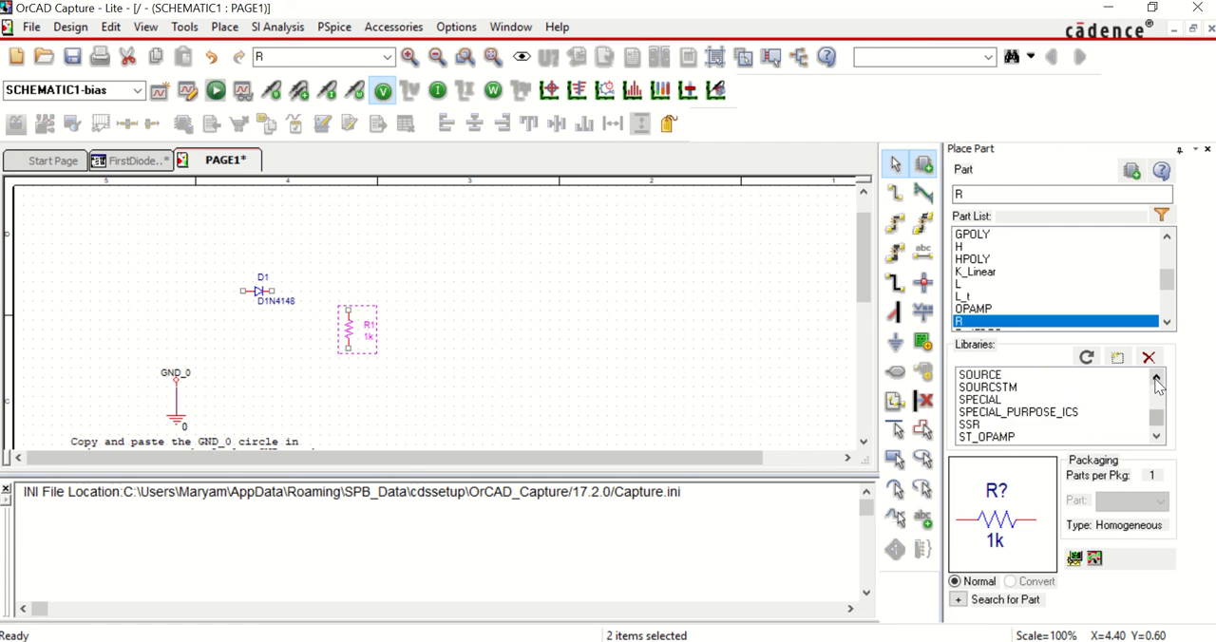
click(1156, 380)
click(1005, 388)
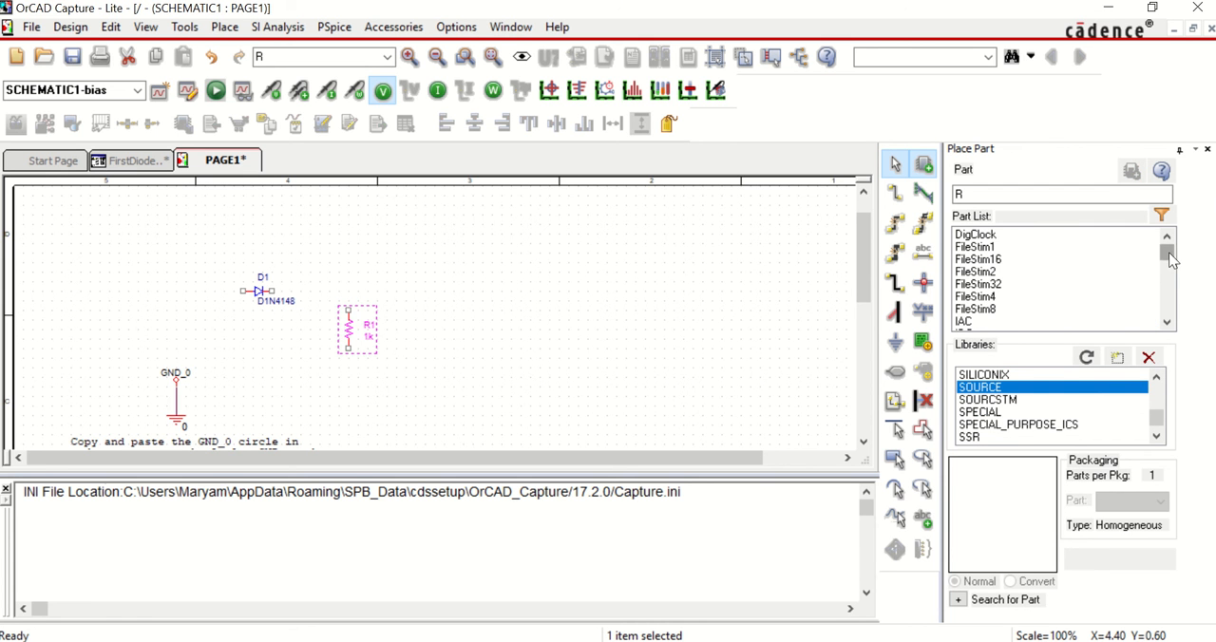
drag(1169, 256, 1169, 326)
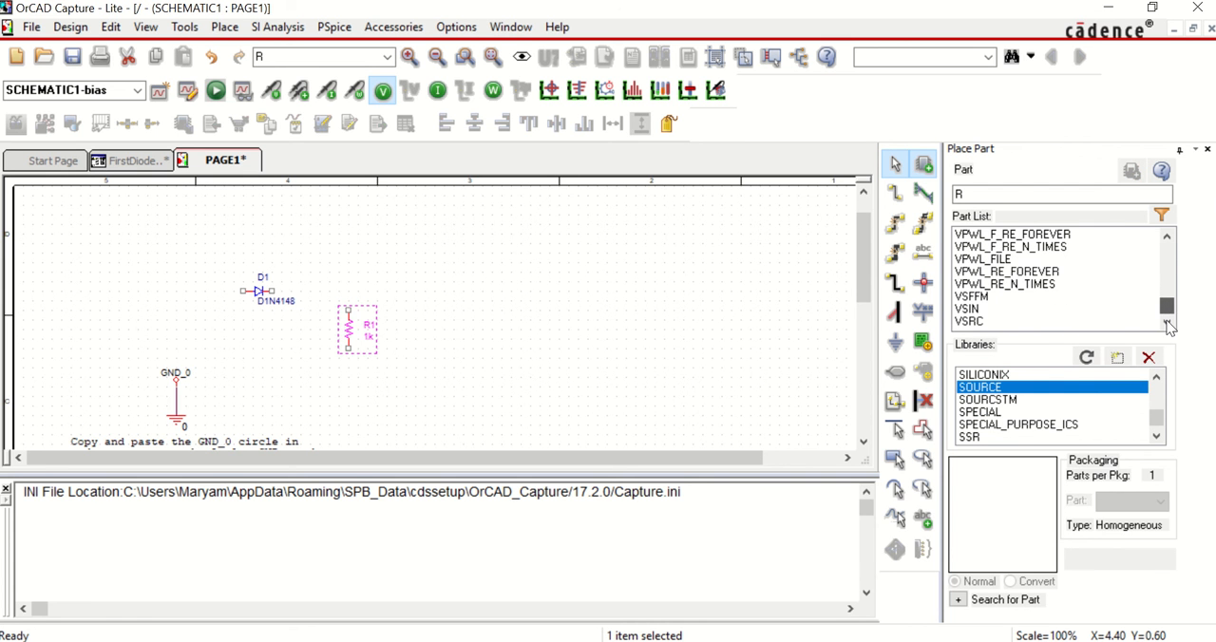
click(1025, 313)
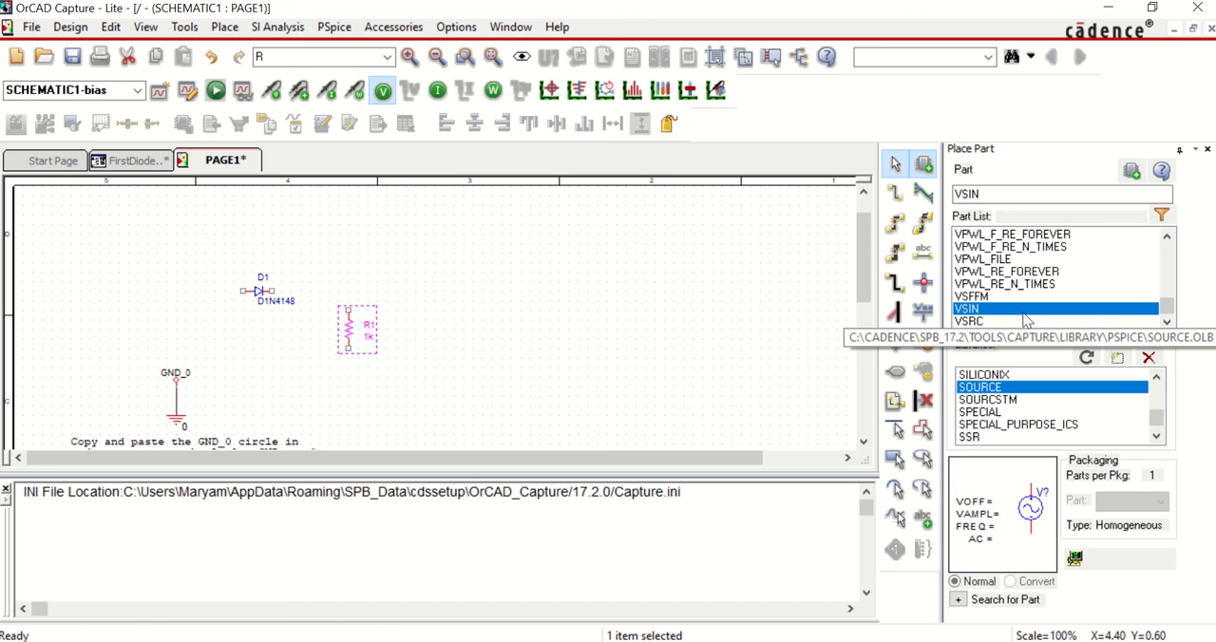
double_click(1026, 313)
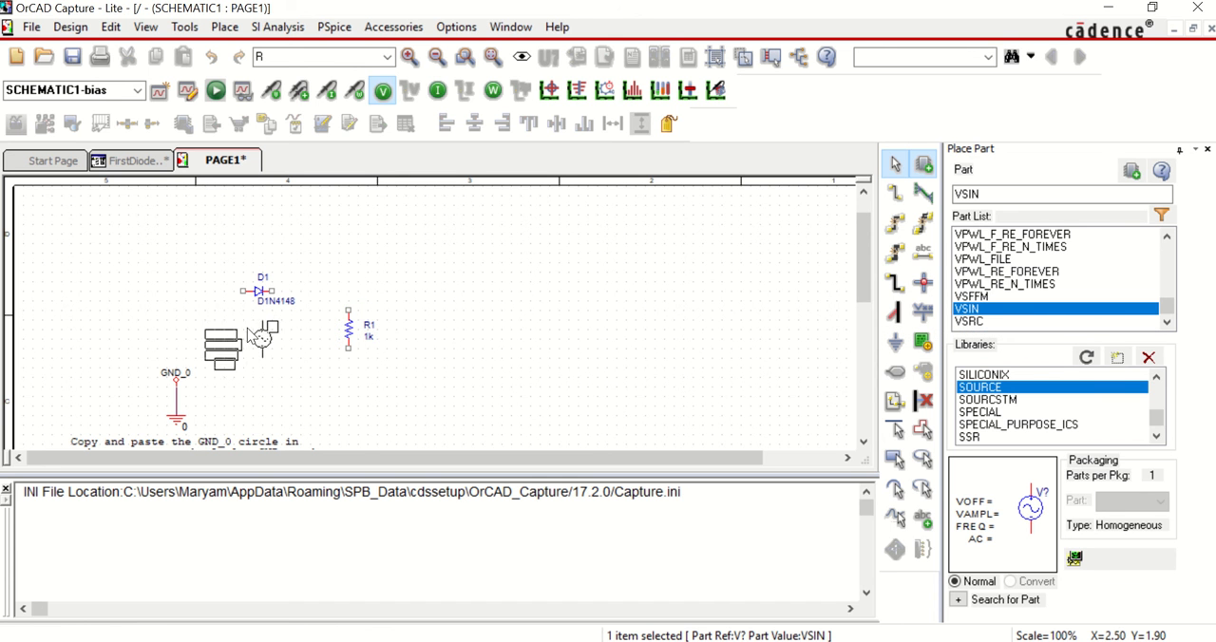
click(164, 357)
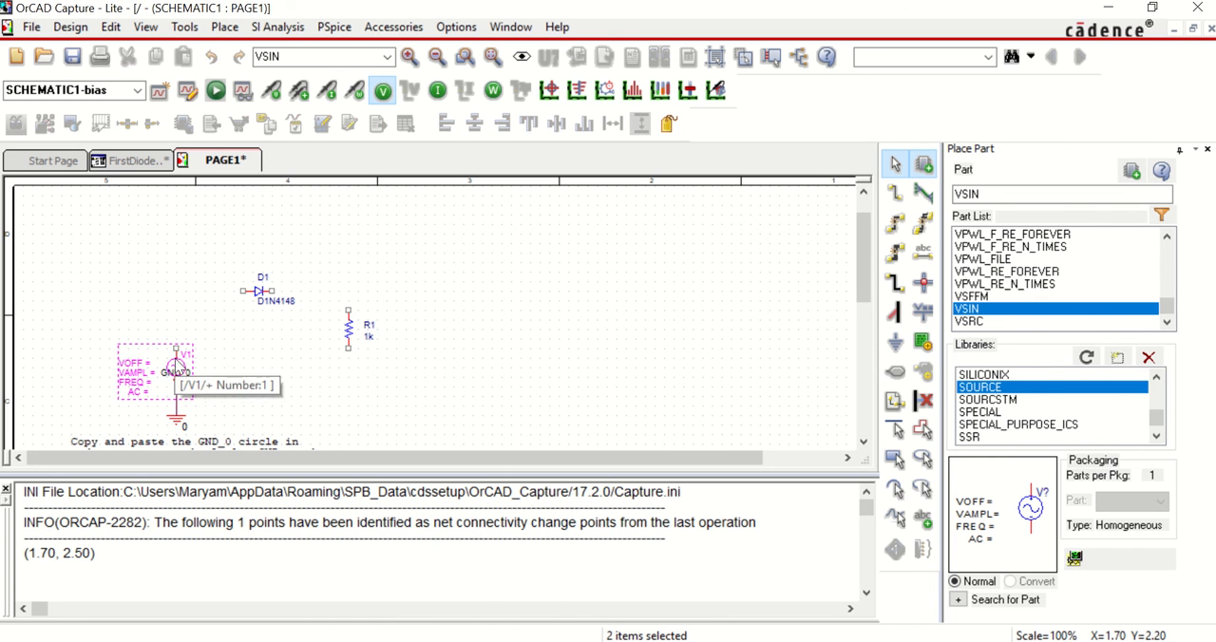
drag(178, 371, 177, 350)
click(211, 385)
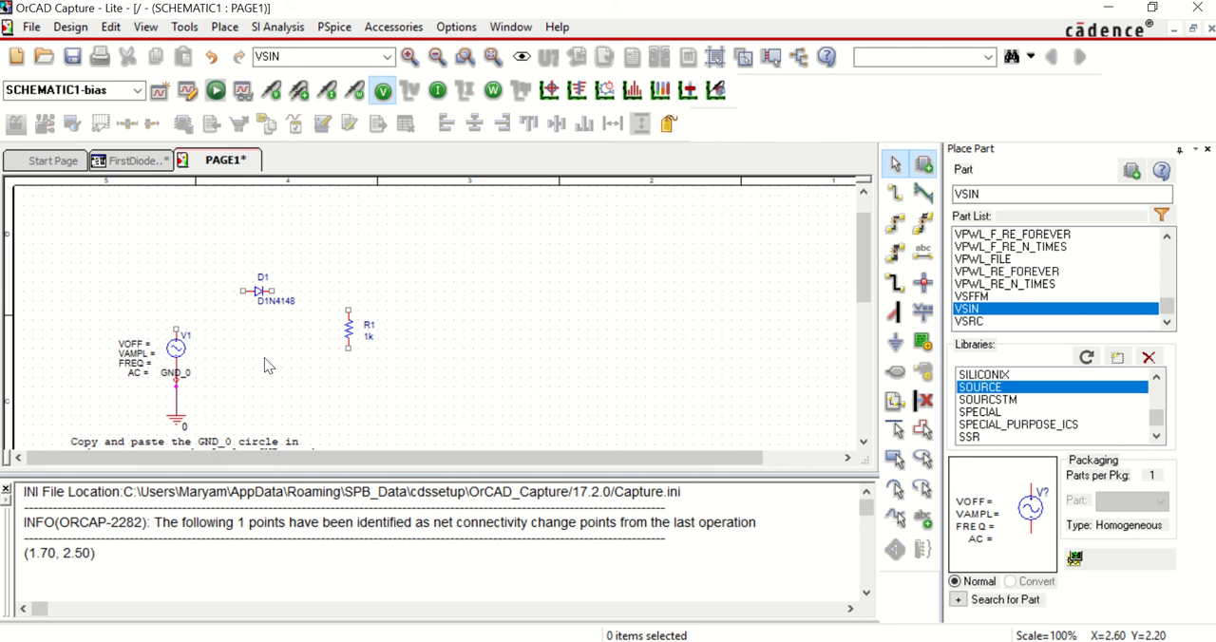
Step: Wire the loop from the source's upper pin to the diode's anode, its cathode to the resistor's upper pin, and the resistor's lower pin to ground
click(233, 28)
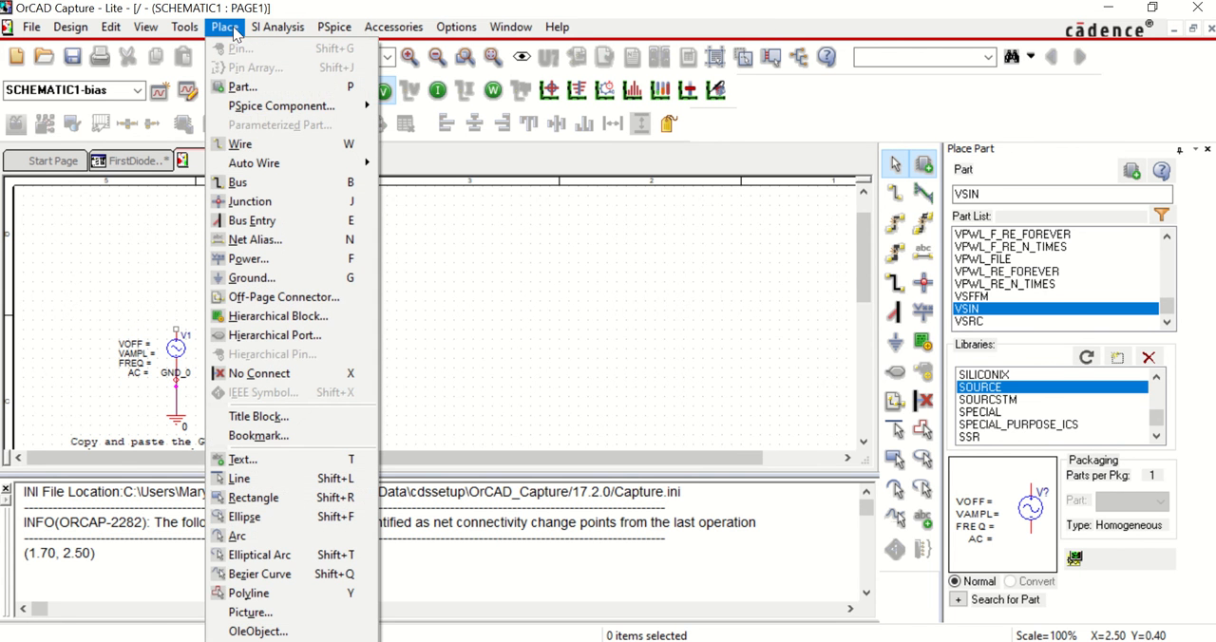
click(243, 144)
click(176, 328)
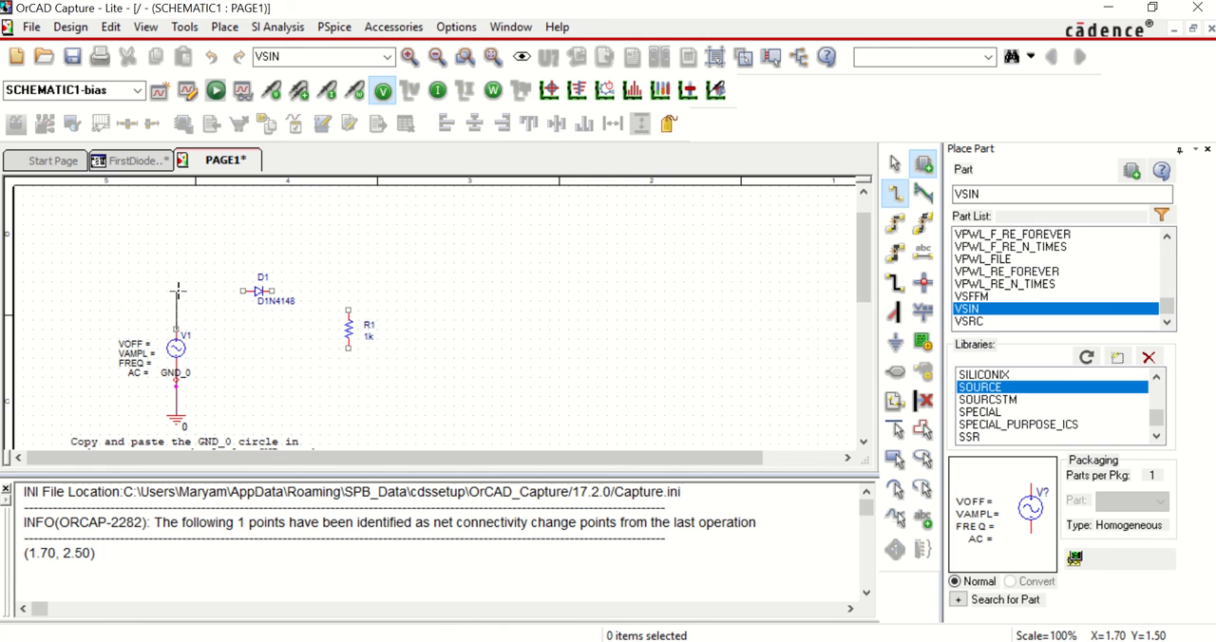
click(243, 290)
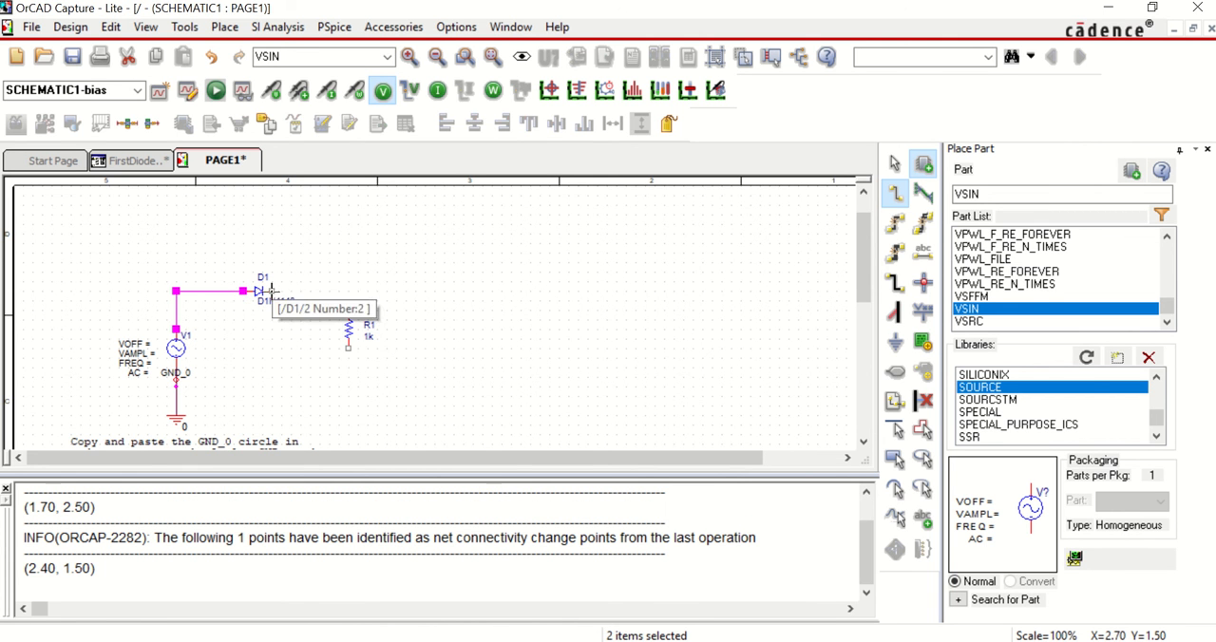
click(274, 291)
click(348, 310)
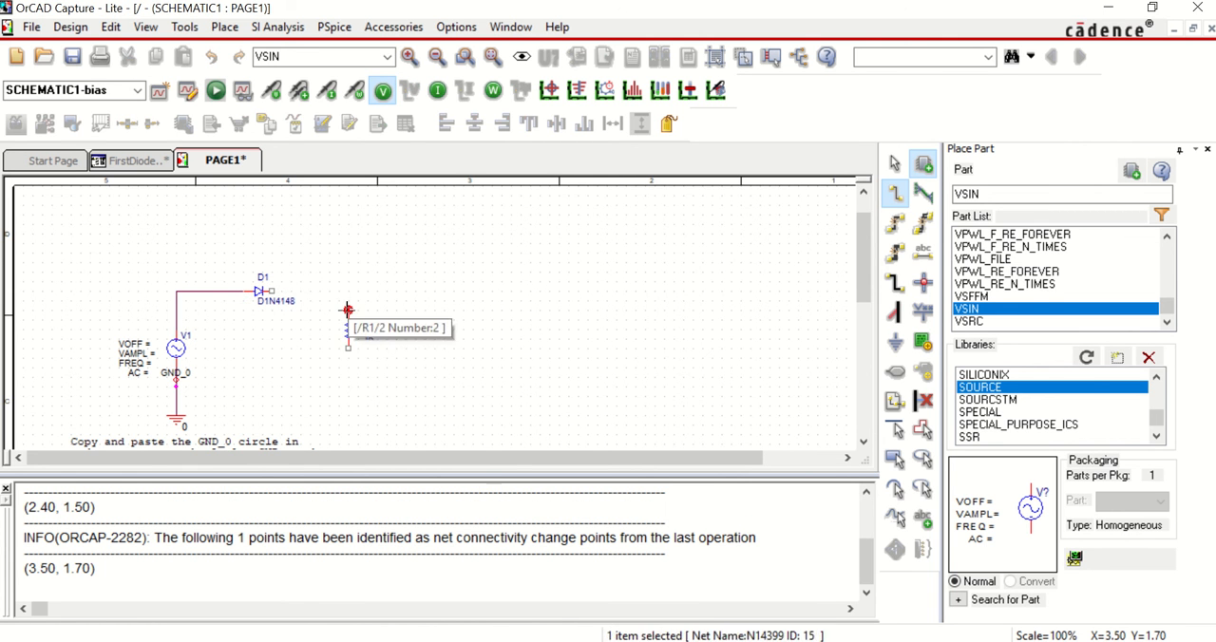
click(348, 348)
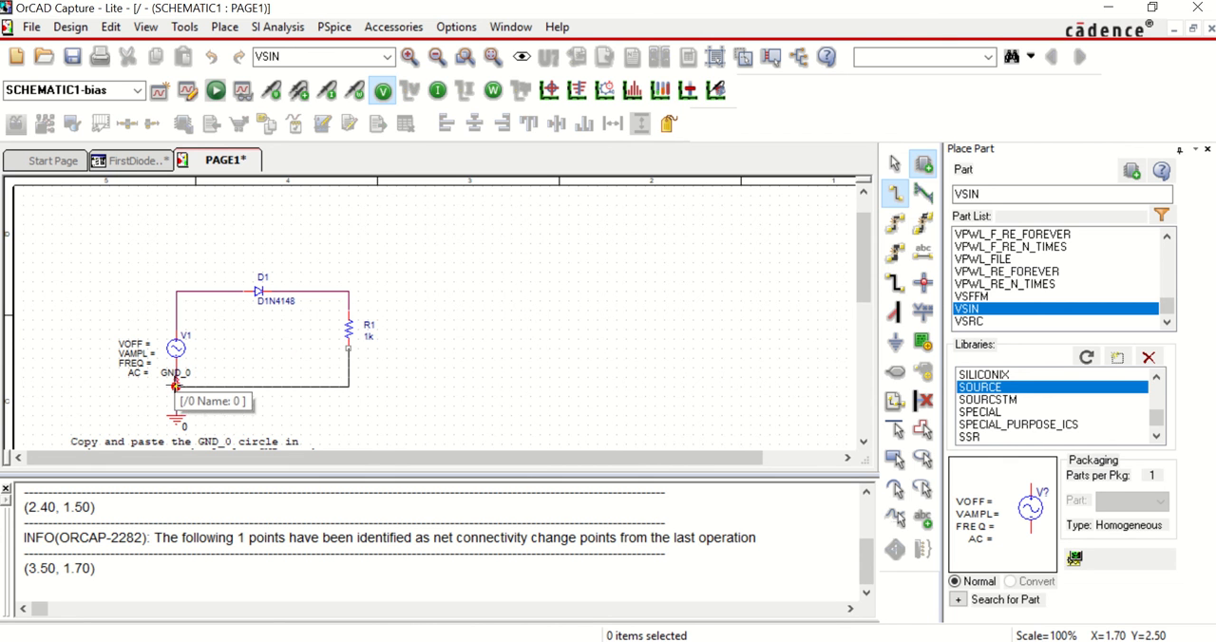
click(175, 385)
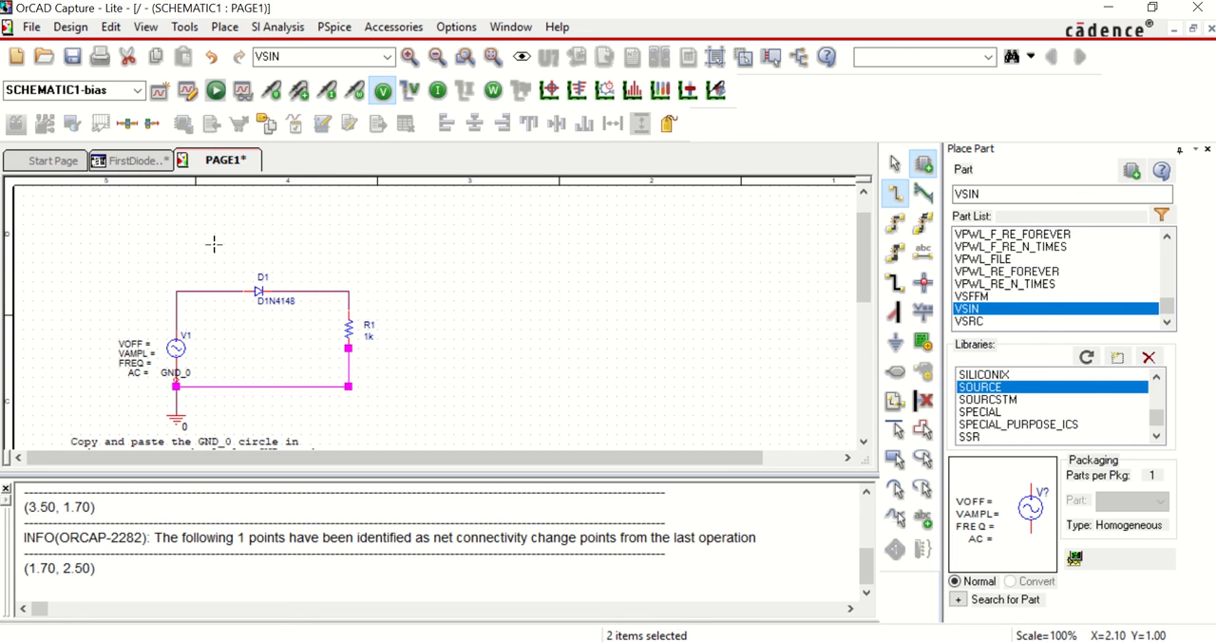
Step: Set the offset voltage (VOFF) of the VSIN source V1 to 0
key(Escape)
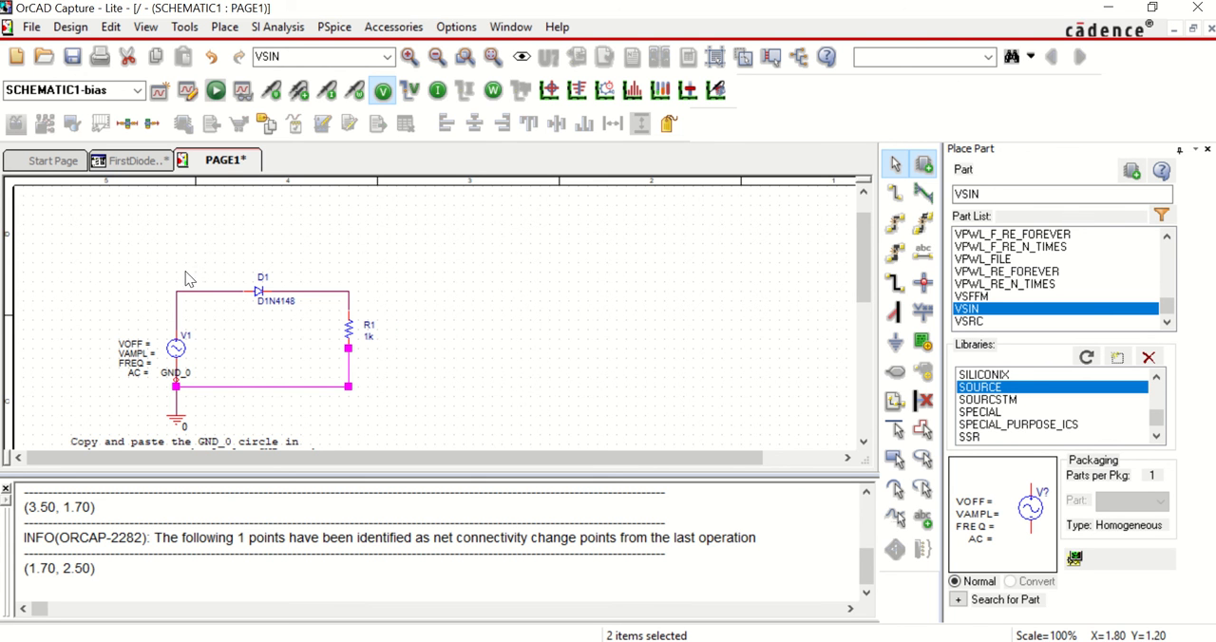
click(131, 344)
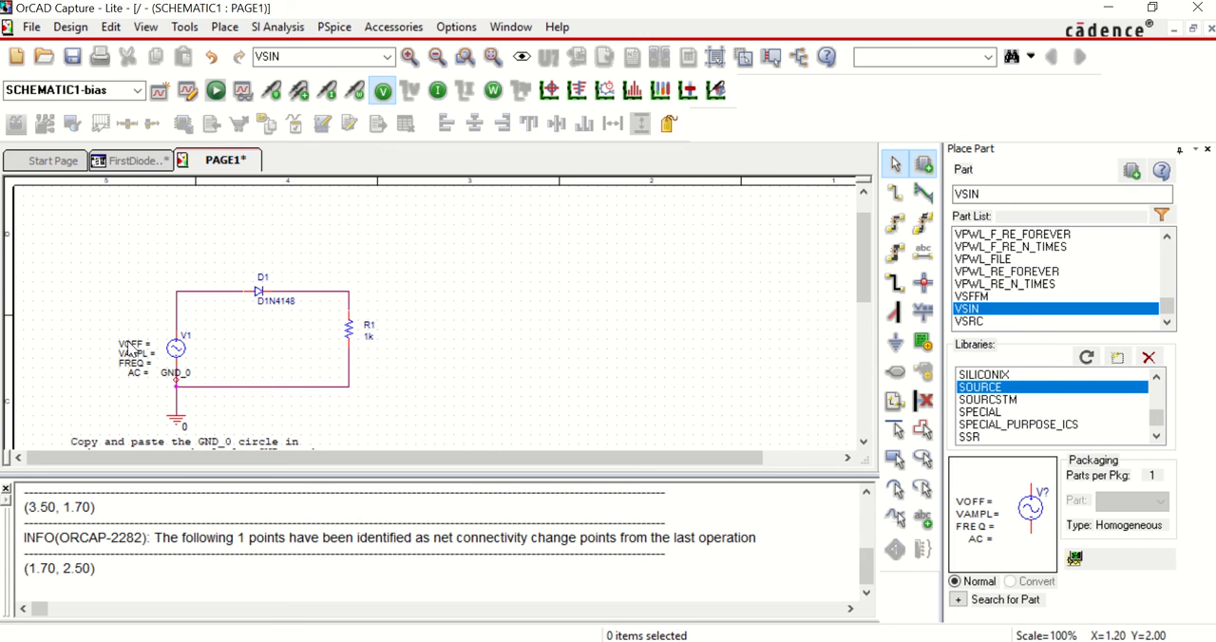
double_click(131, 346)
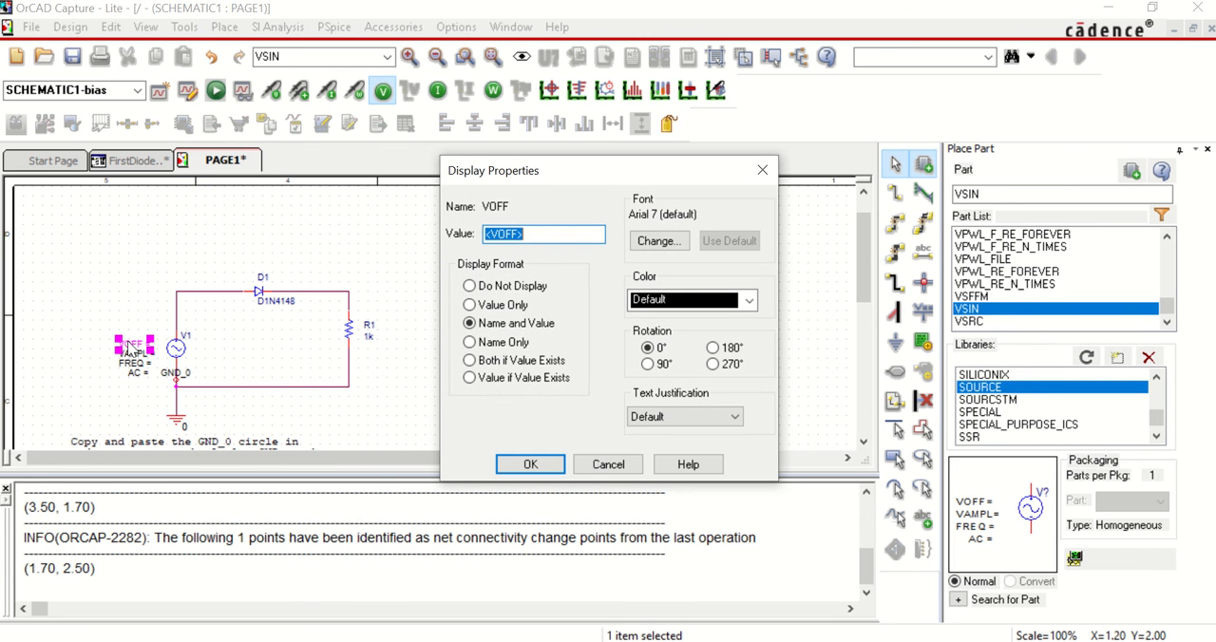
text(0)
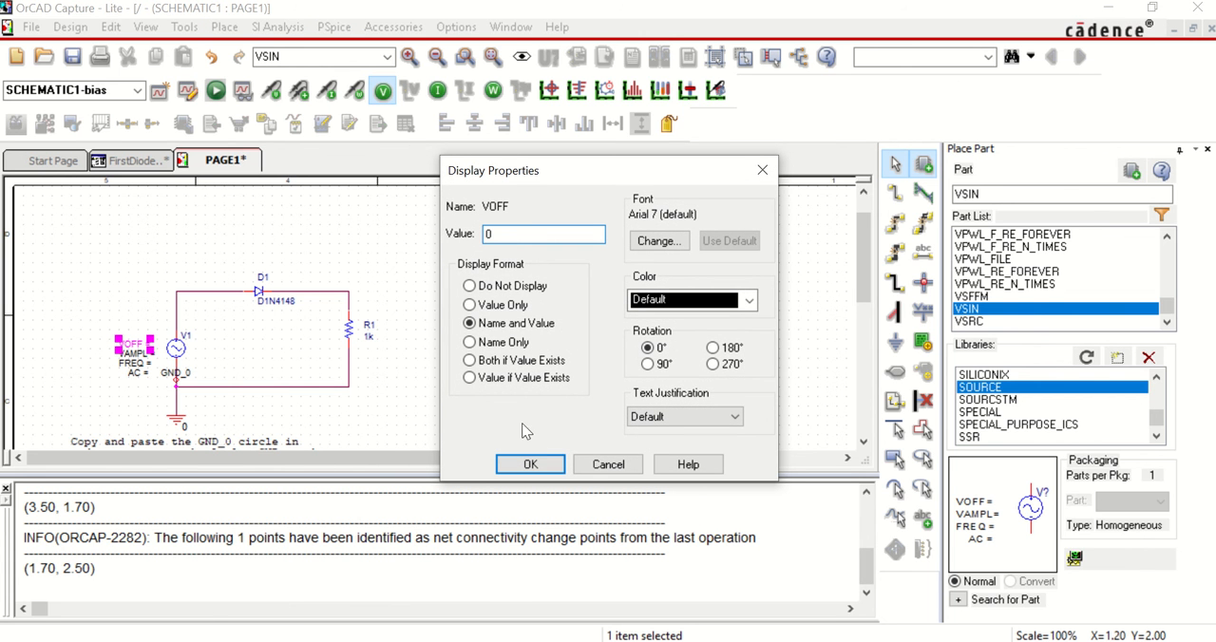
click(525, 461)
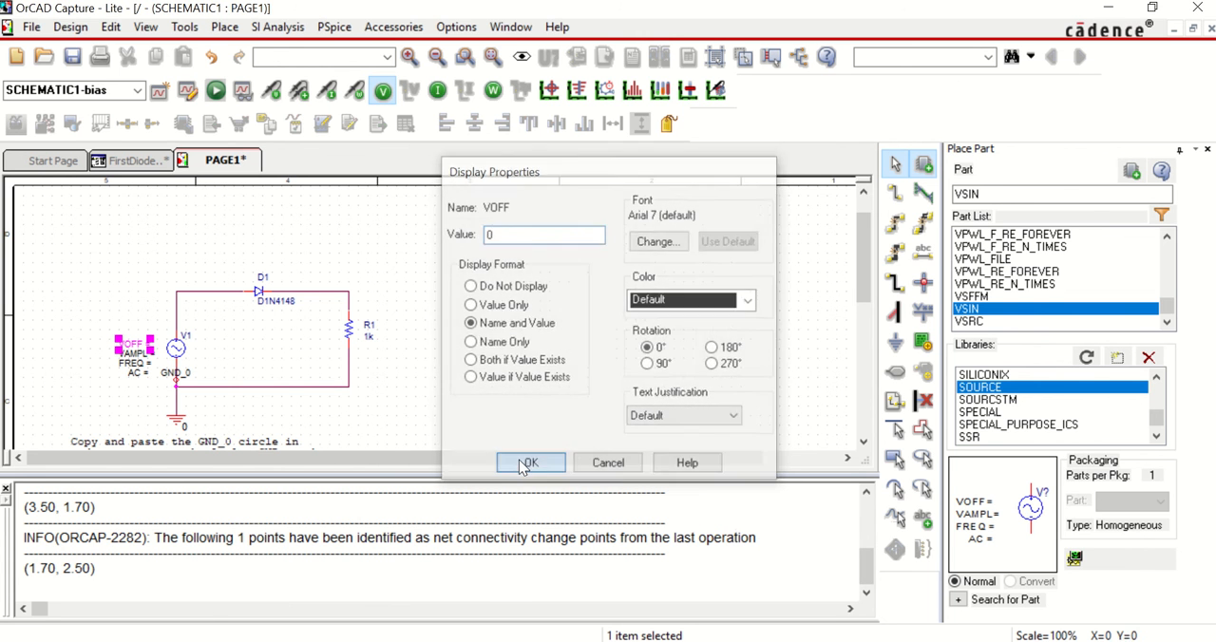
Step: Set the amplitude (VAMPL) of source V1 to 5 and its frequency (FREQ) to 50
double_click(141, 359)
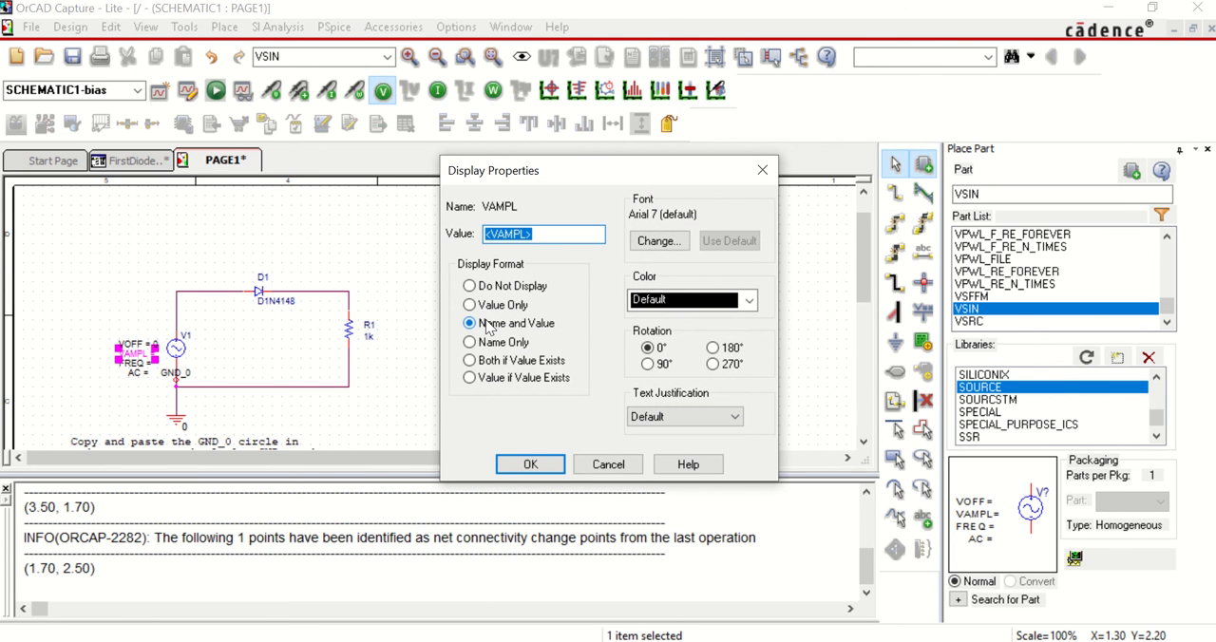
text(5)
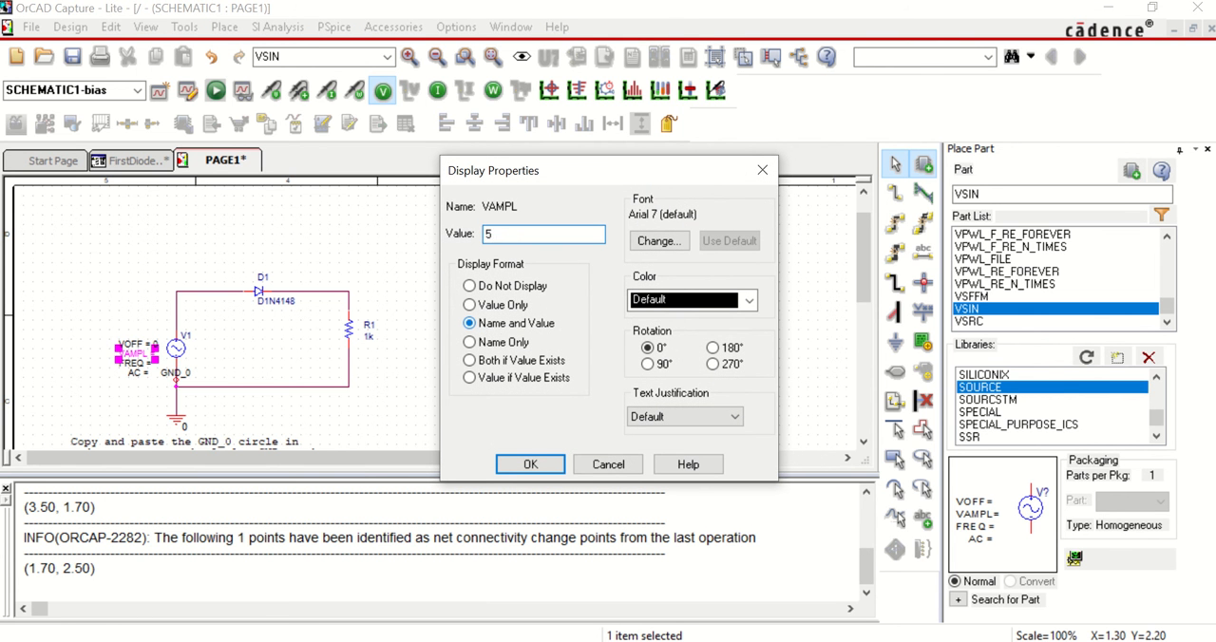
click(518, 463)
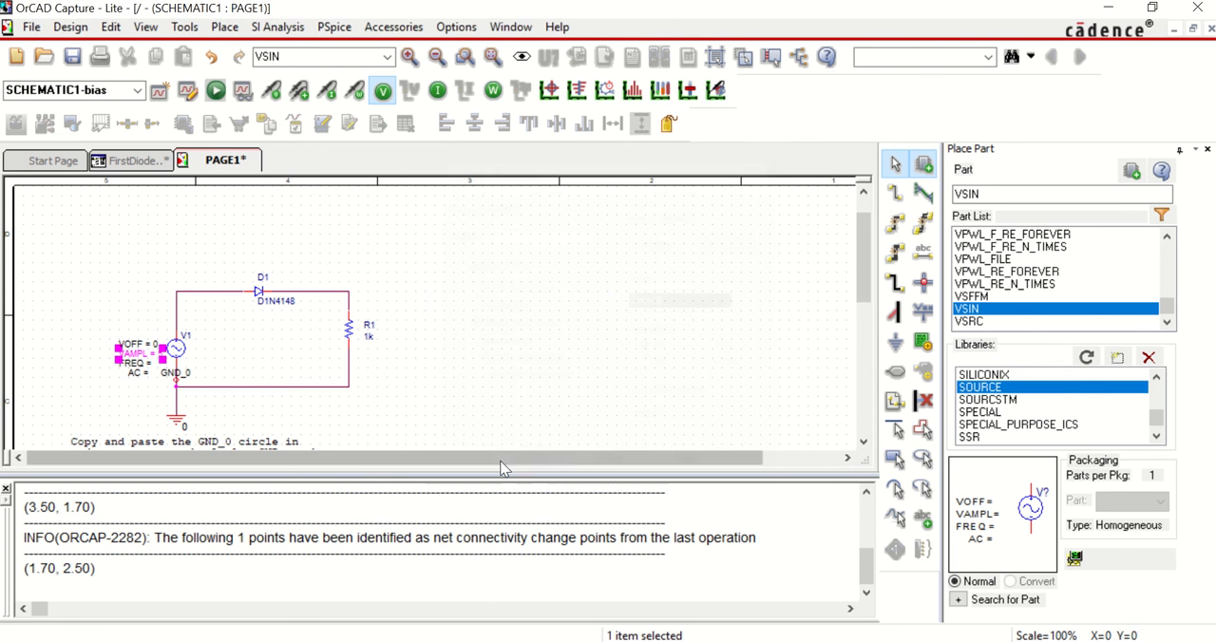
double_click(133, 364)
text(50)
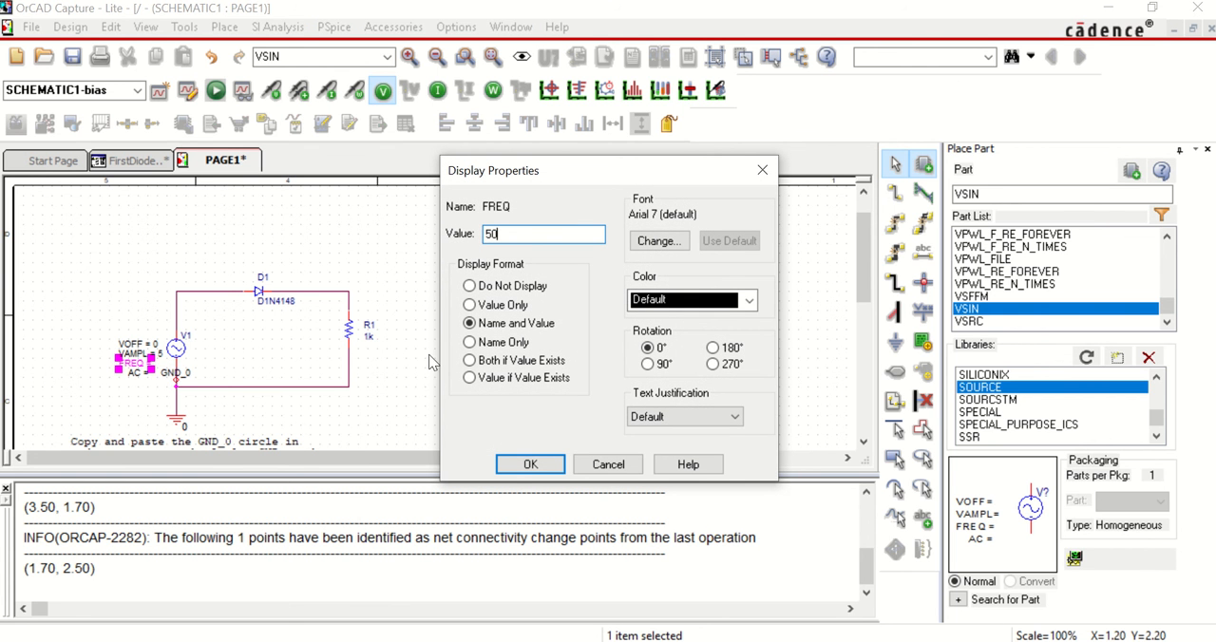
click(514, 462)
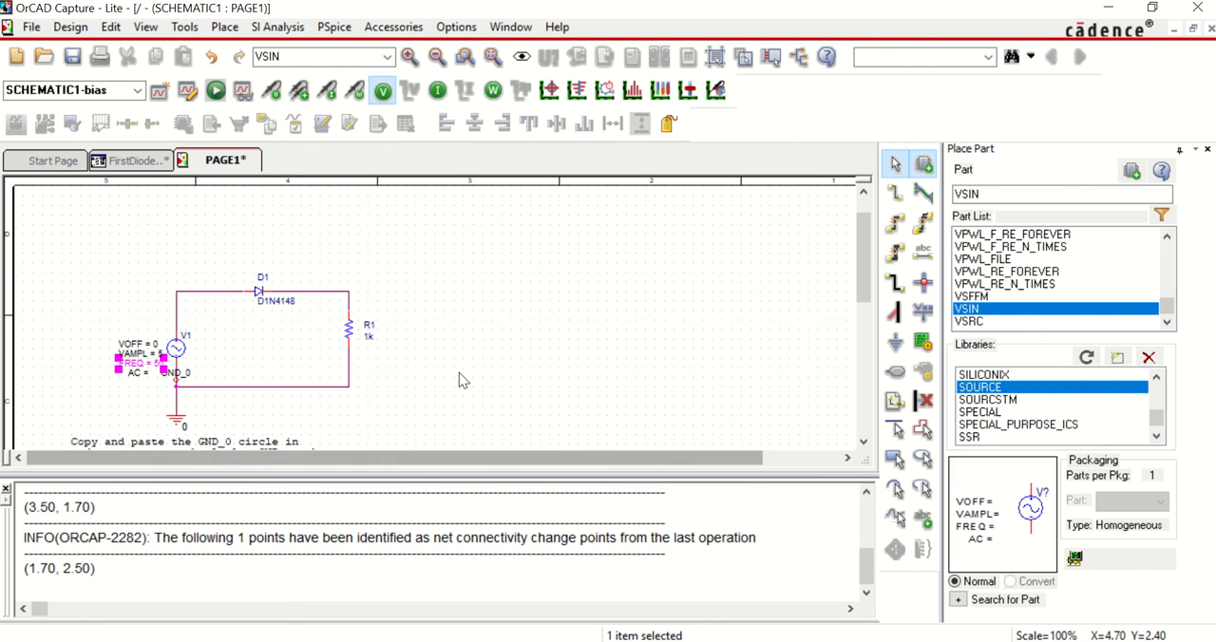
click(459, 374)
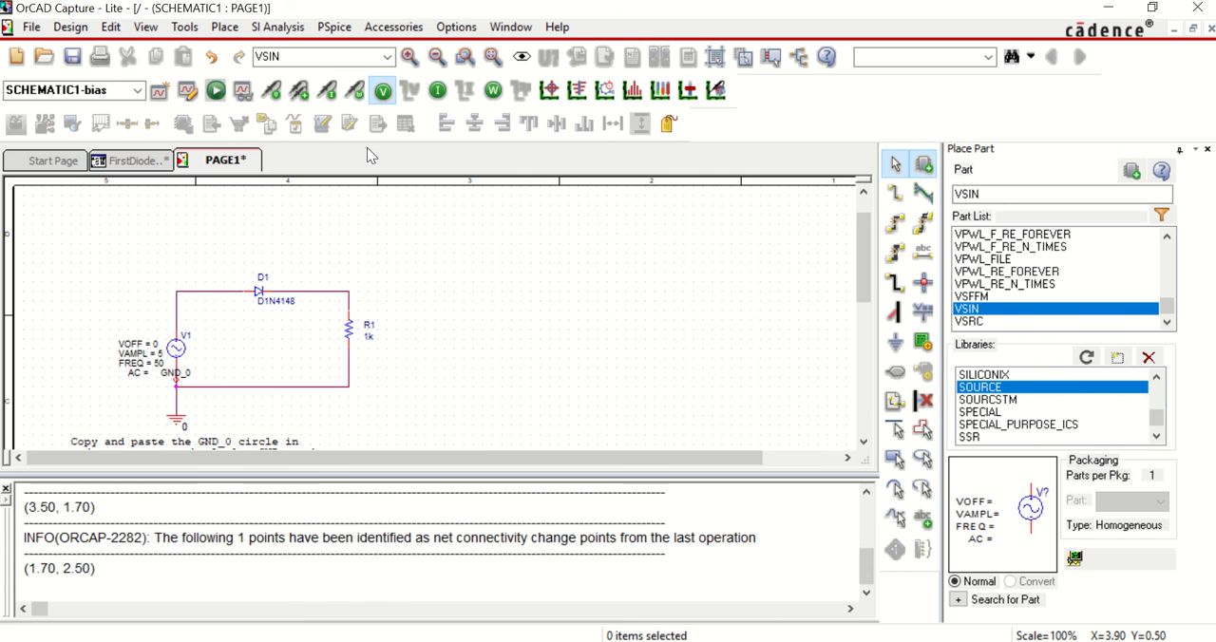
Step: Run the SCHEMATIC1-bias simulation, view the PSpice A/D window at full size, and return to the schematic
click(214, 91)
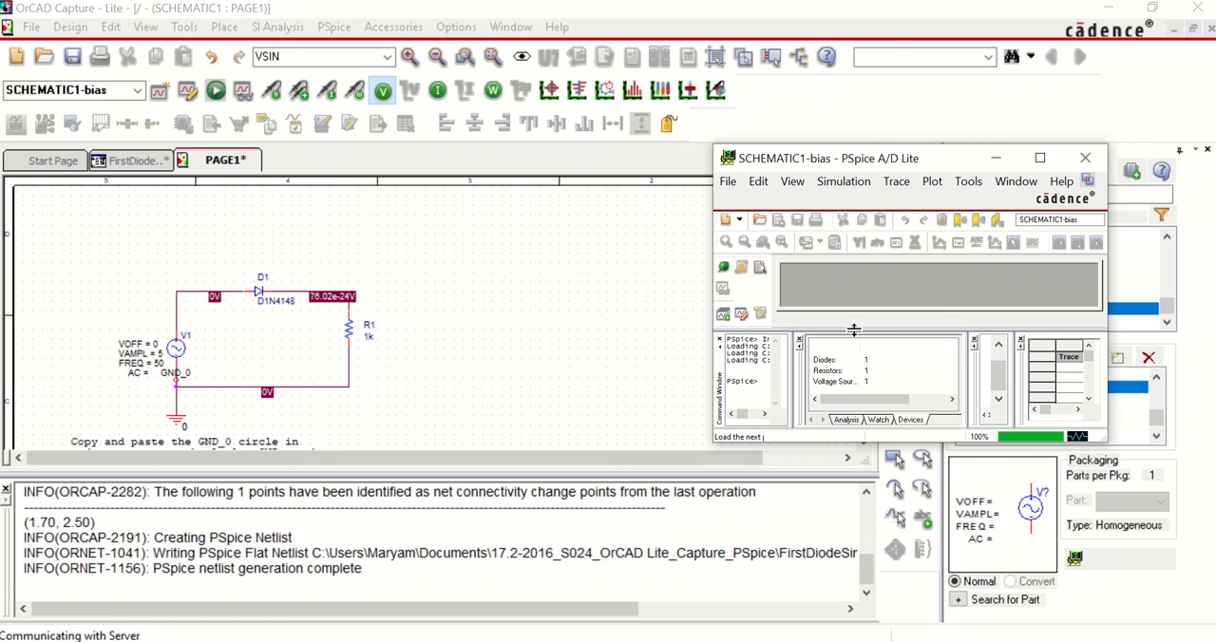
drag(786, 161, 698, 166)
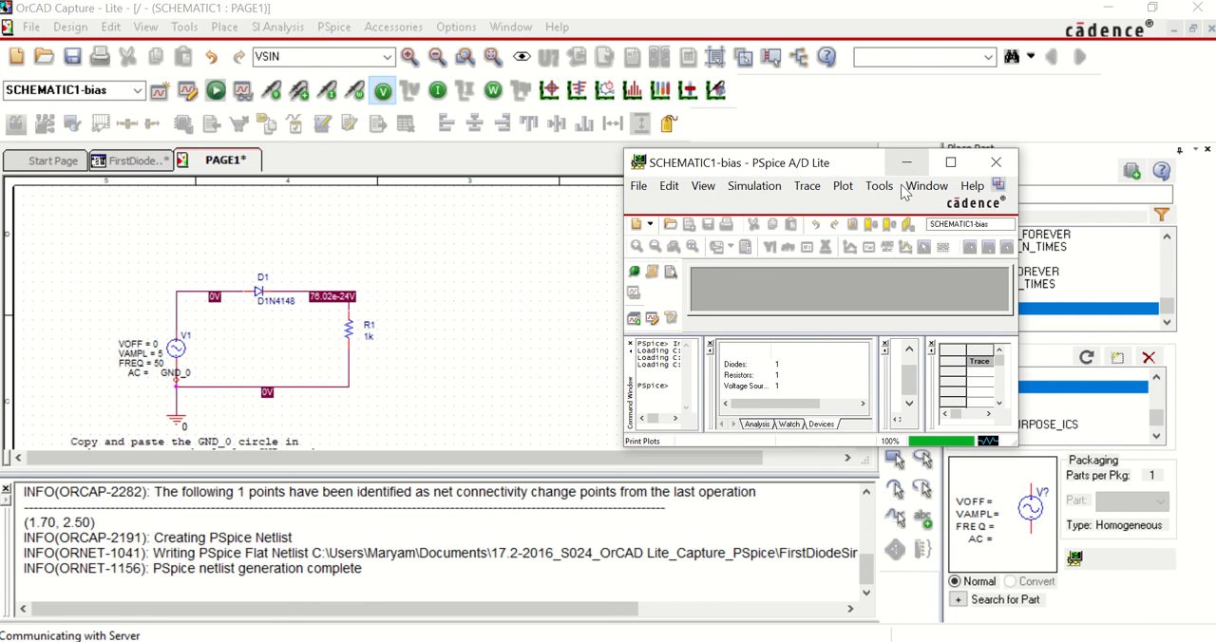
click(951, 162)
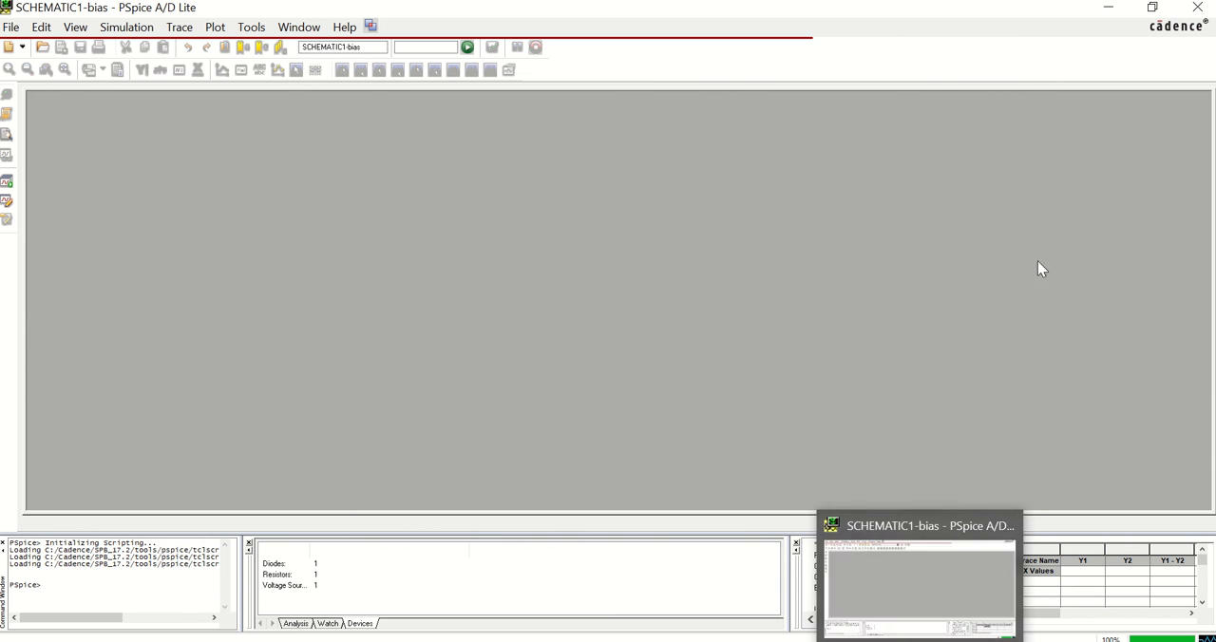
click(1108, 9)
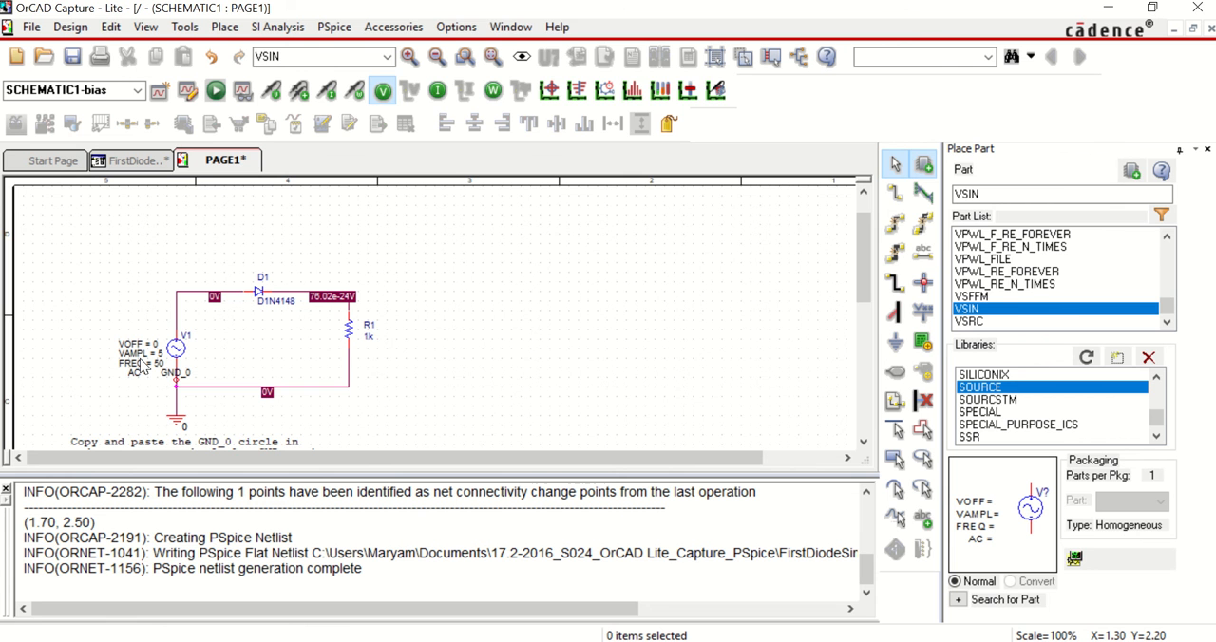
Step: Create a new simulation profile named Diode that inherits from none
click(333, 29)
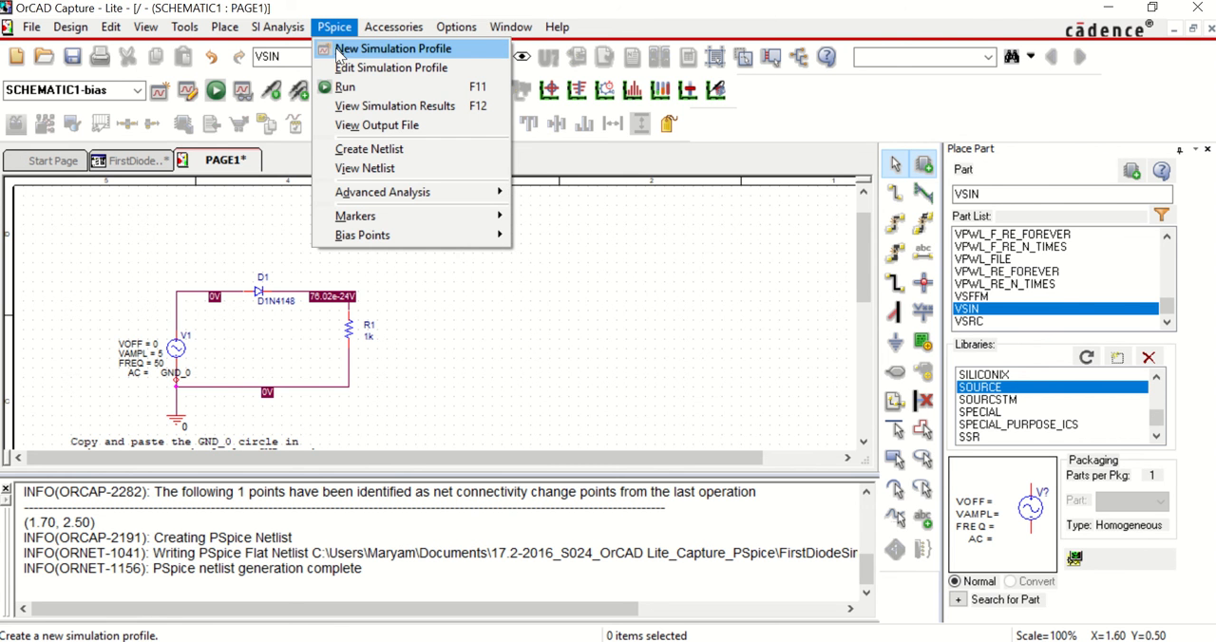
click(340, 53)
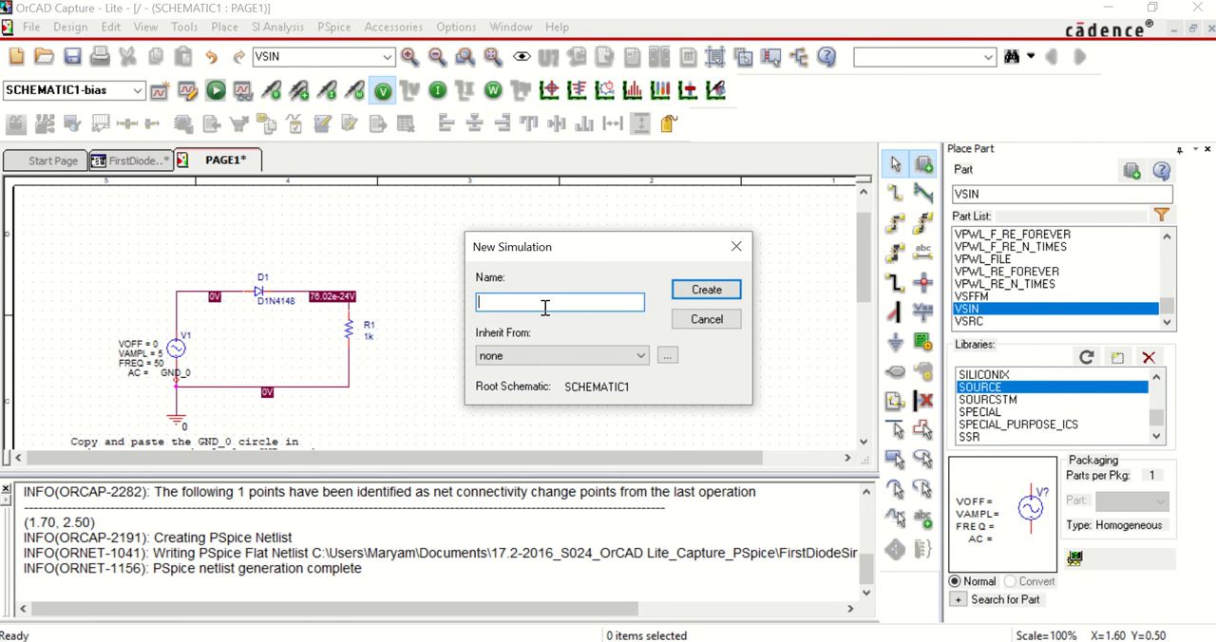
text(Diode)
click(711, 289)
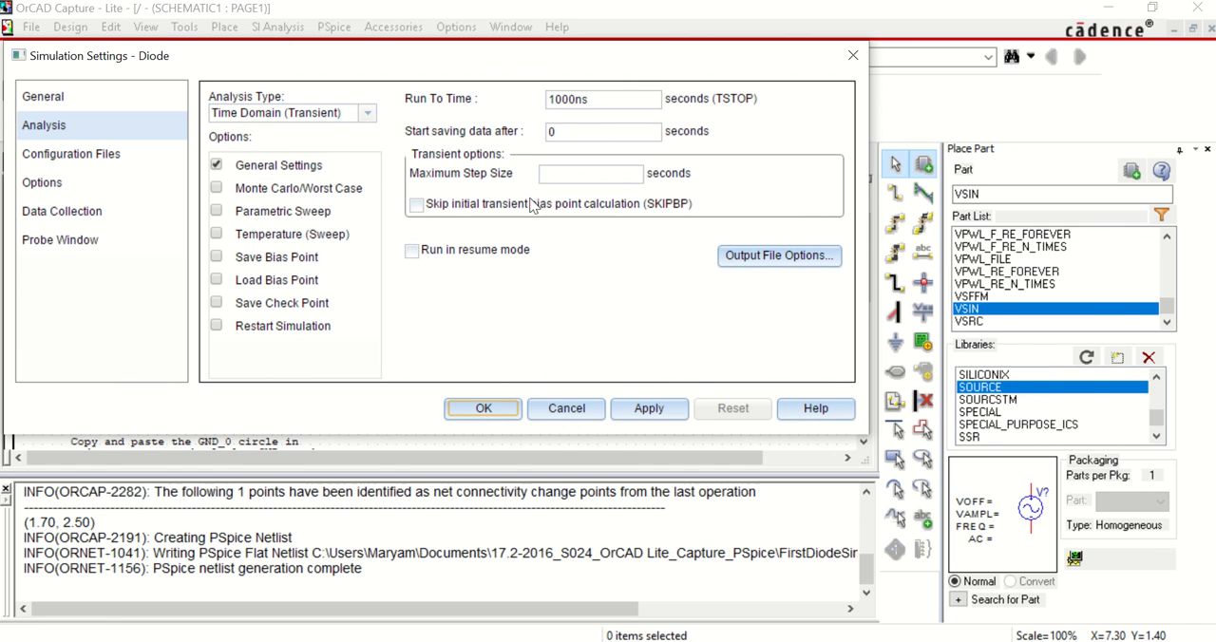
Step: Set the transient analysis run time to 1 second and enable skipping the initial transient bias point calculation (SKIPBP)
click(584, 98)
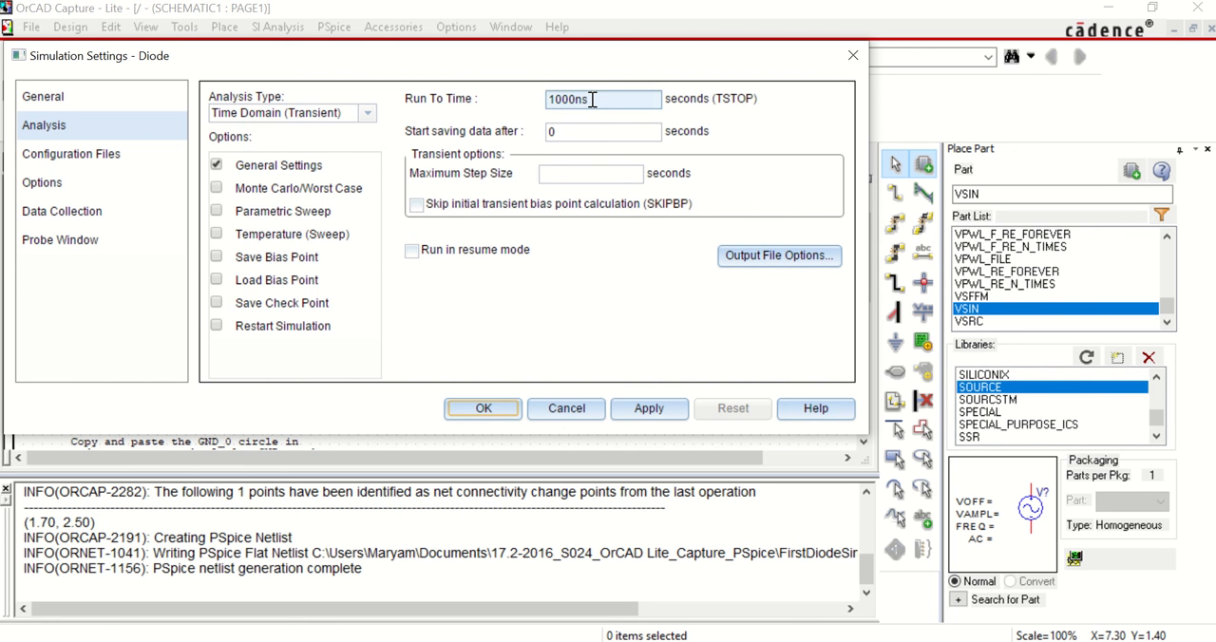
drag(592, 99, 543, 107)
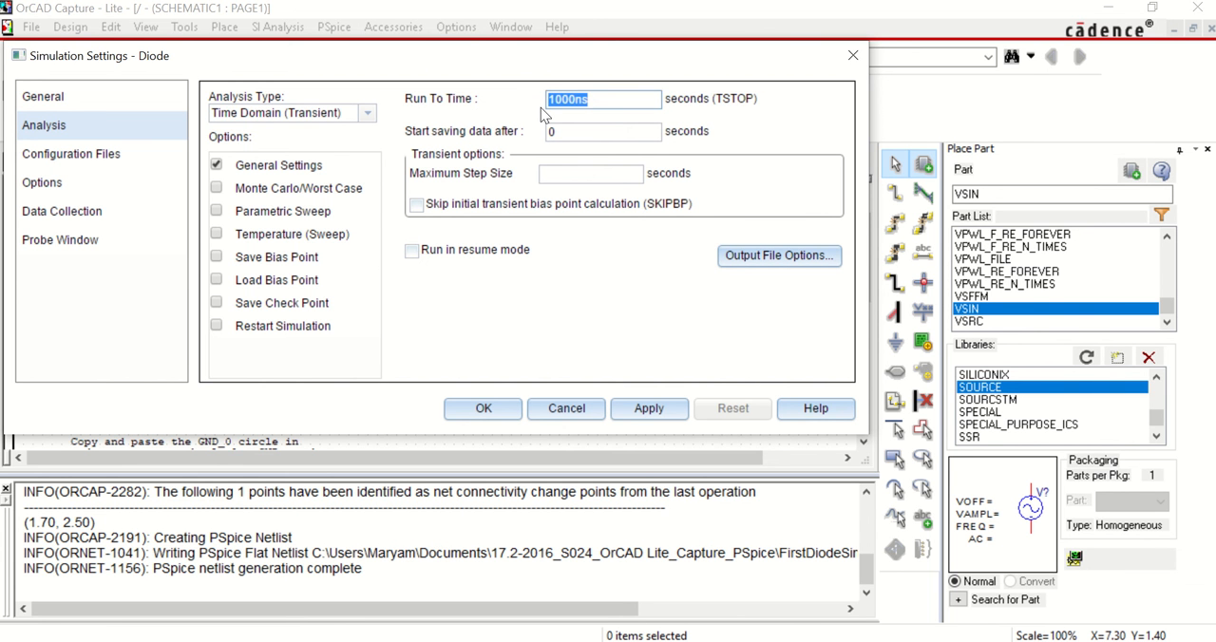
text(1)
click(424, 210)
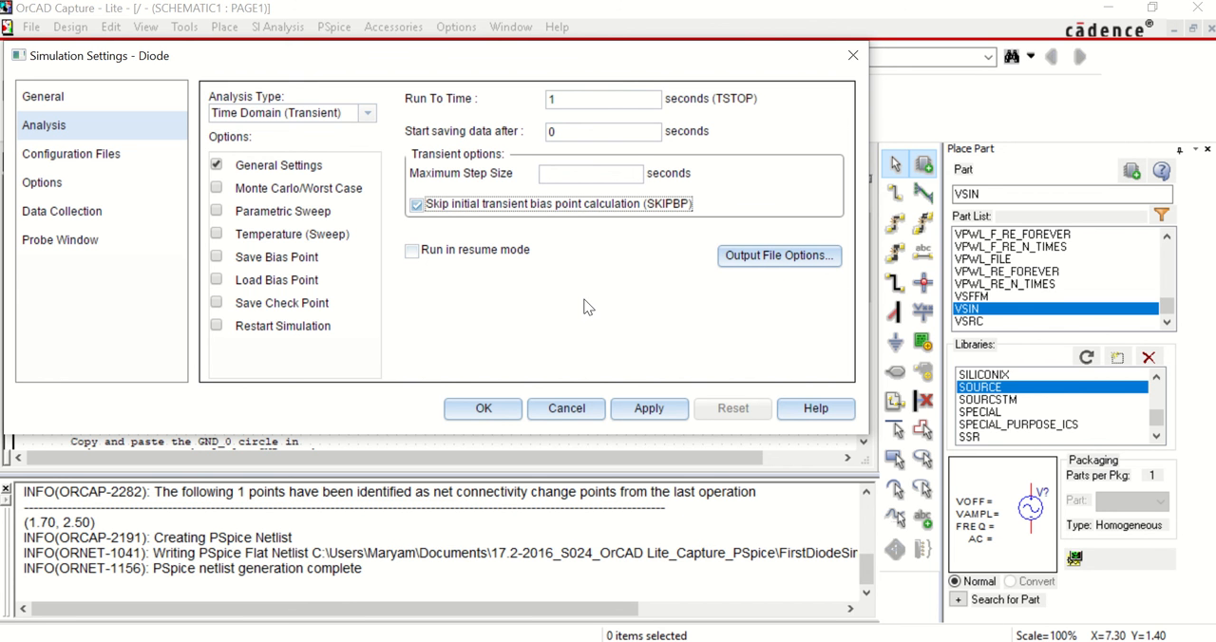
click(499, 418)
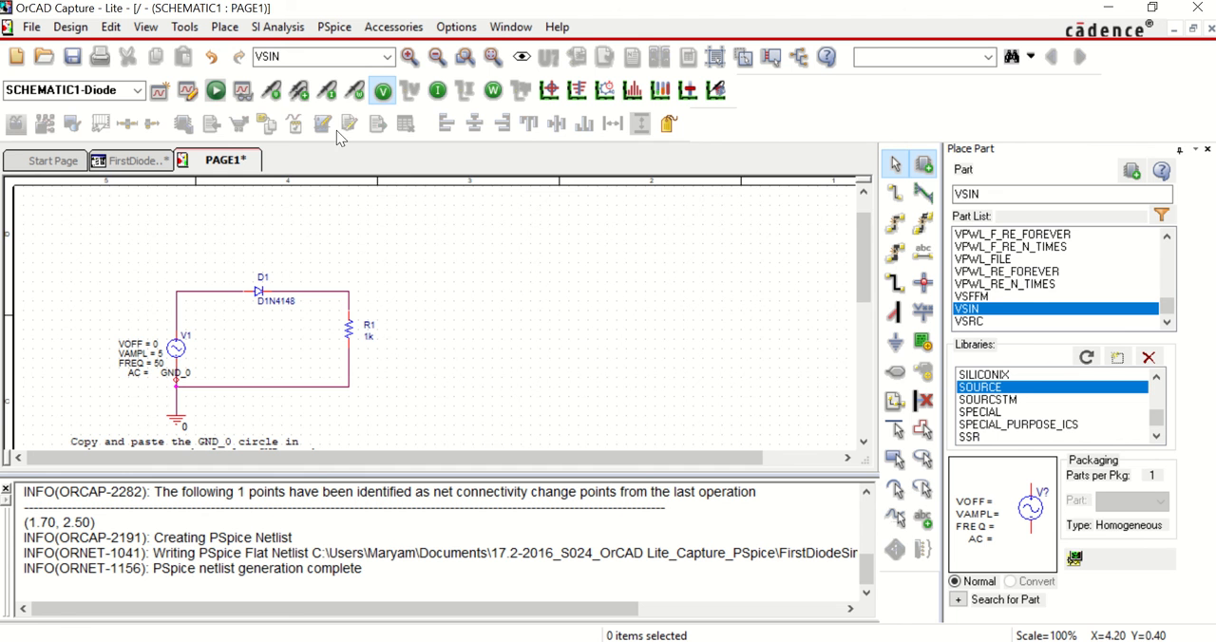
Step: Place voltage markers on the upper pin of source V1 and the upper pin of resistor R1
click(273, 95)
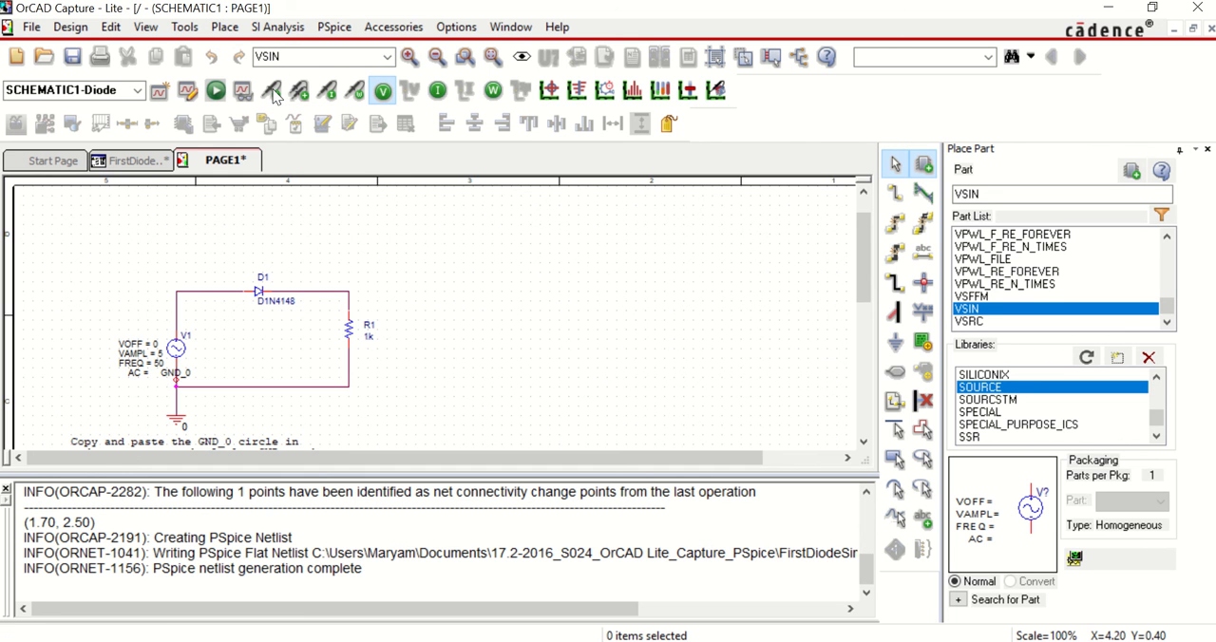
click(180, 338)
click(349, 317)
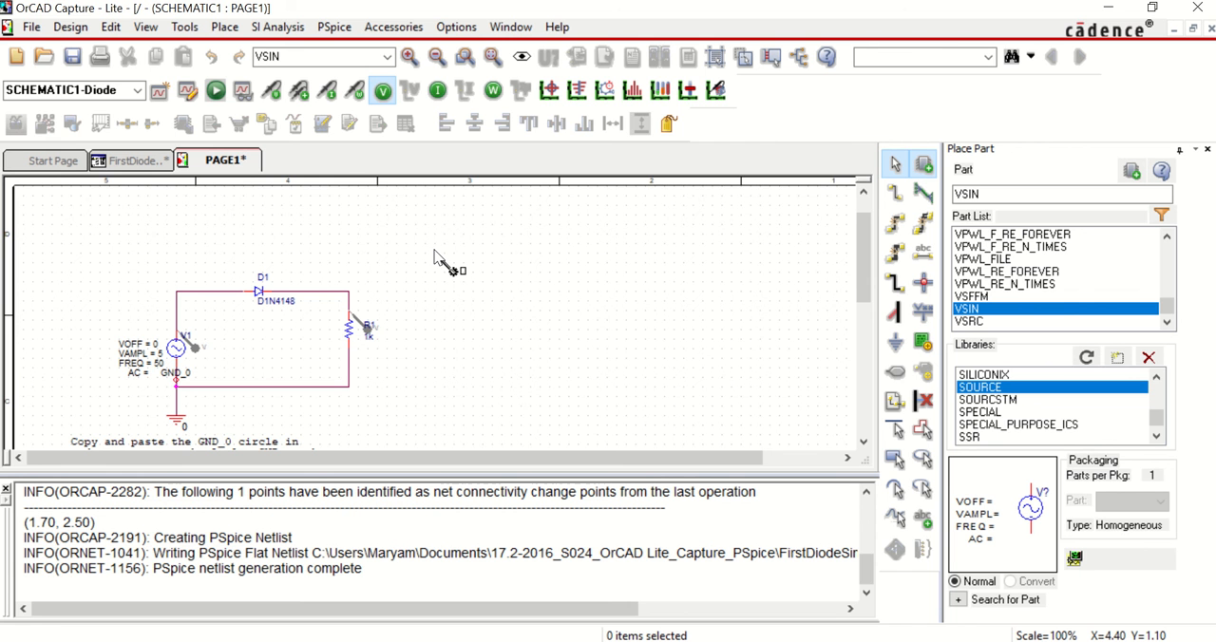
key(Escape)
Step: Run the Diode simulation and compare the plotted source and resistor voltages with the marker positions on the schematic
click(215, 92)
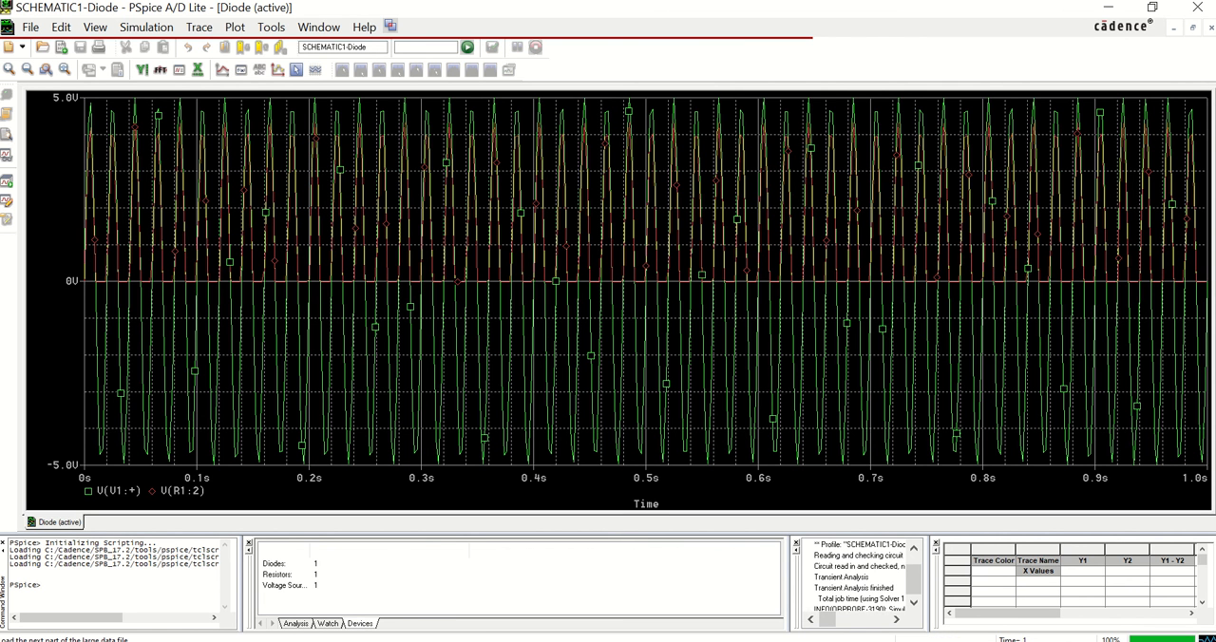
click(608, 640)
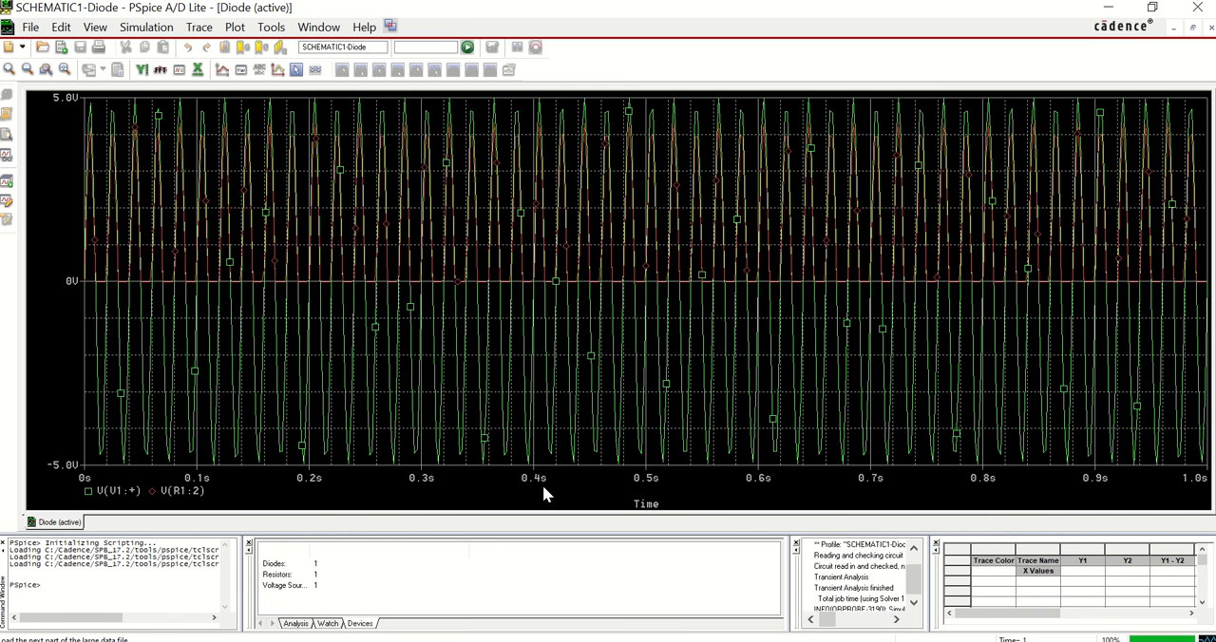
key(alt+Tab)
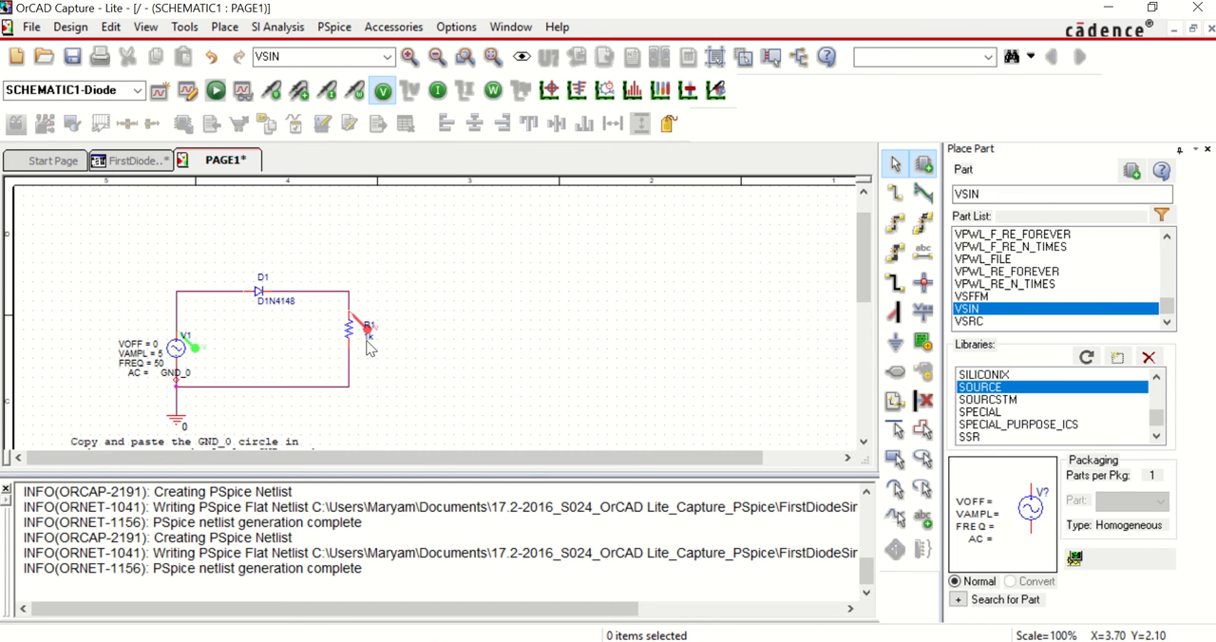
key(alt+Tab)
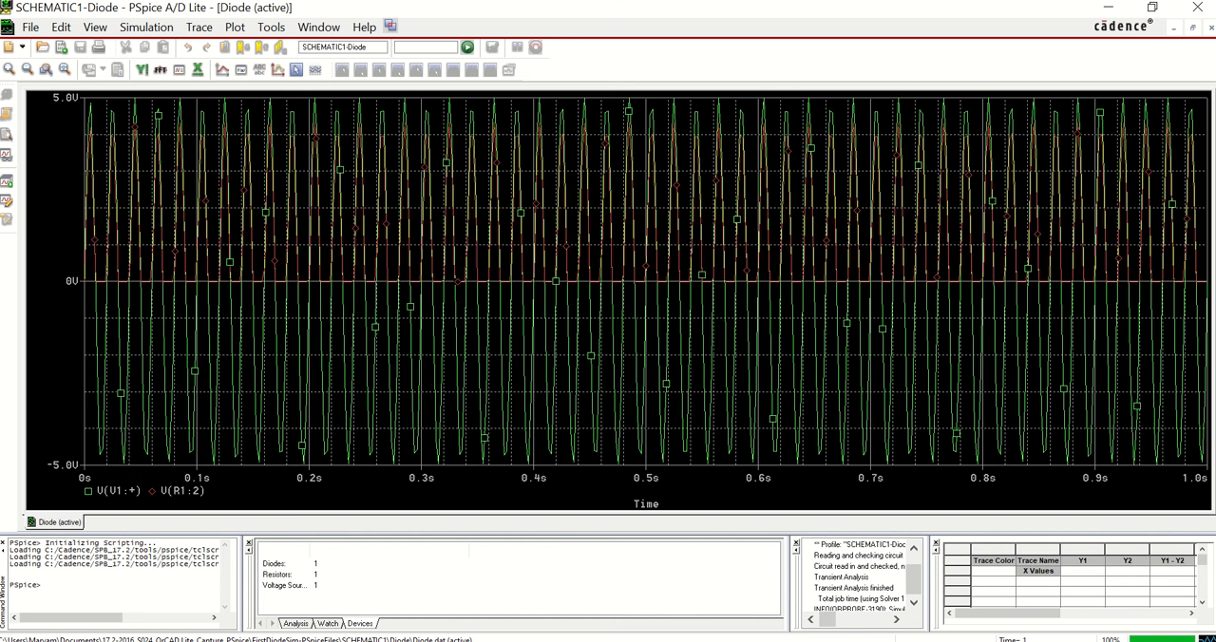
key(alt+Tab)
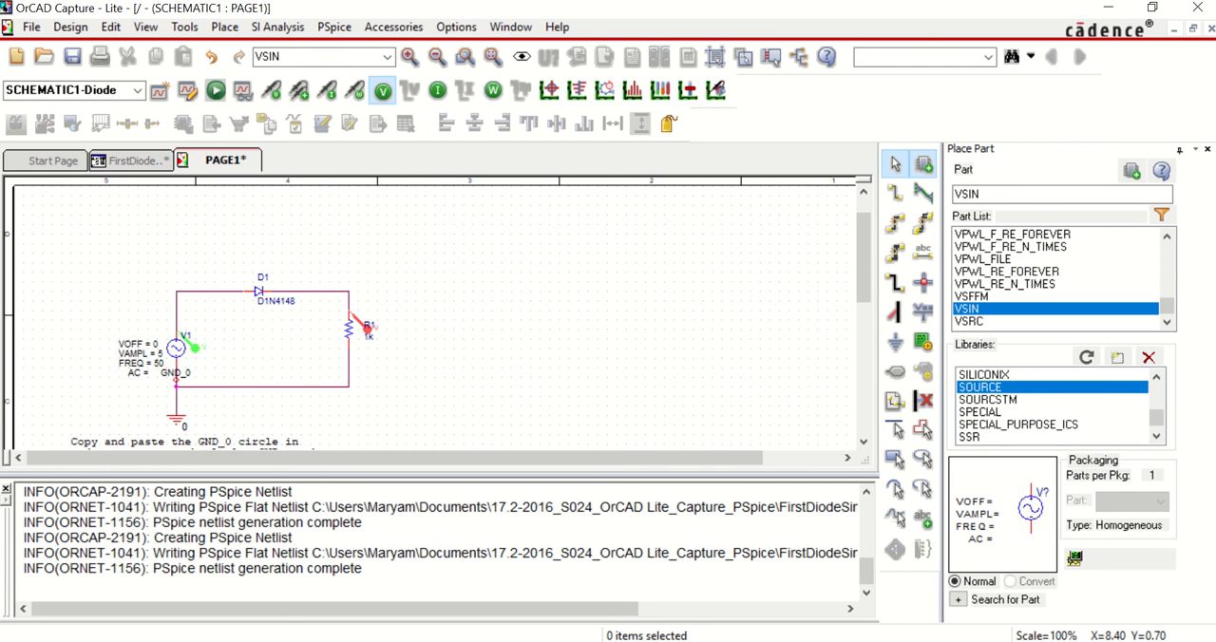
key(alt+Tab)
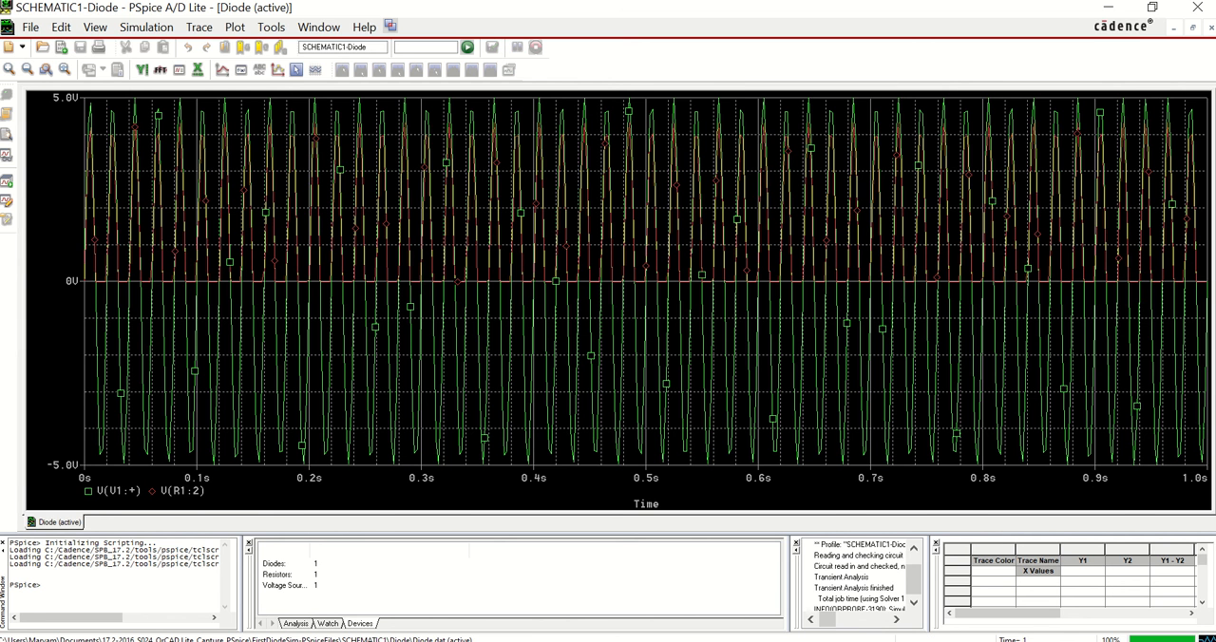
key(alt+Tab)
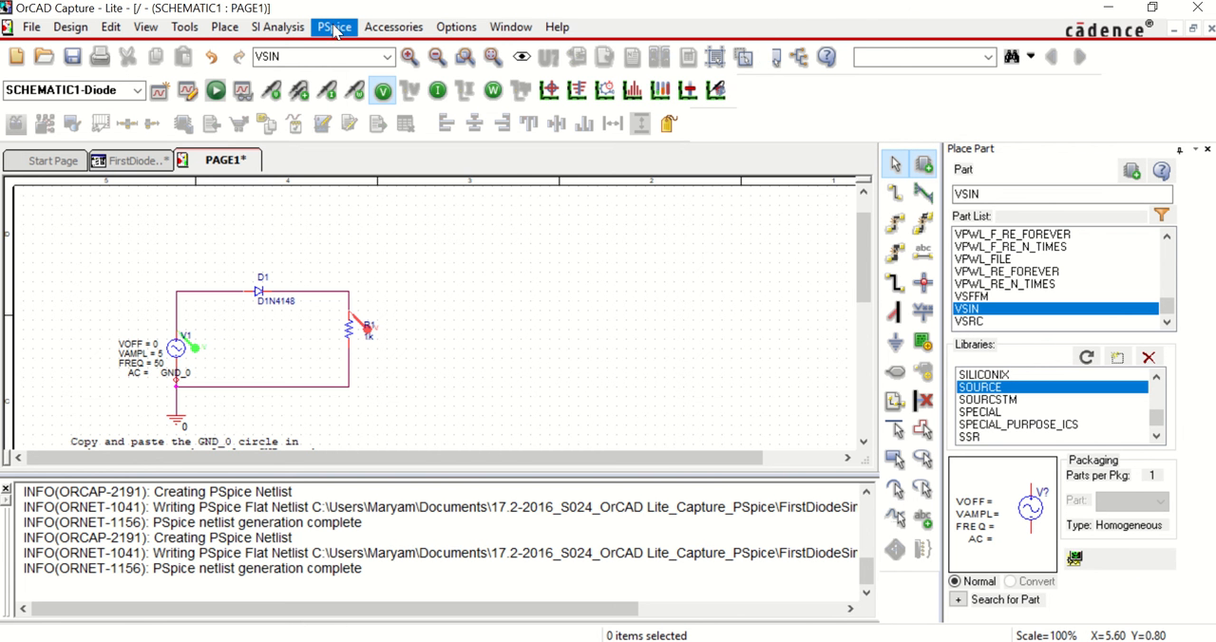
Step: Set the Diode profile's run time to 0.2 seconds, then rerun the simulation to view the waveforms
click(334, 28)
click(346, 67)
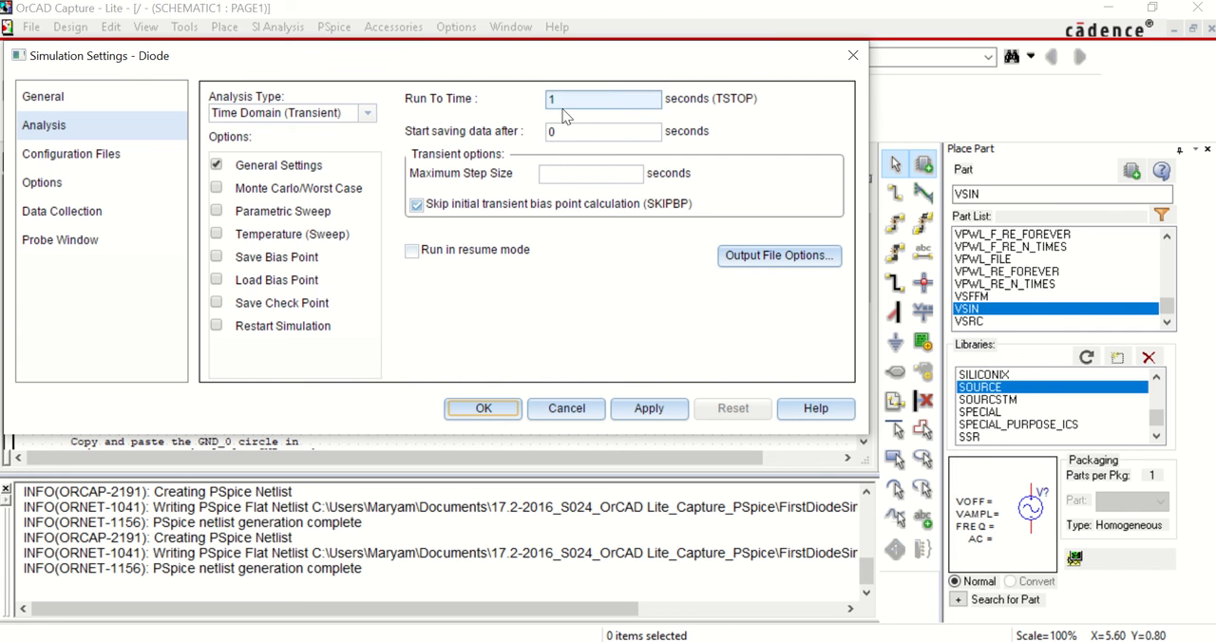
double_click(547, 100)
text(0)
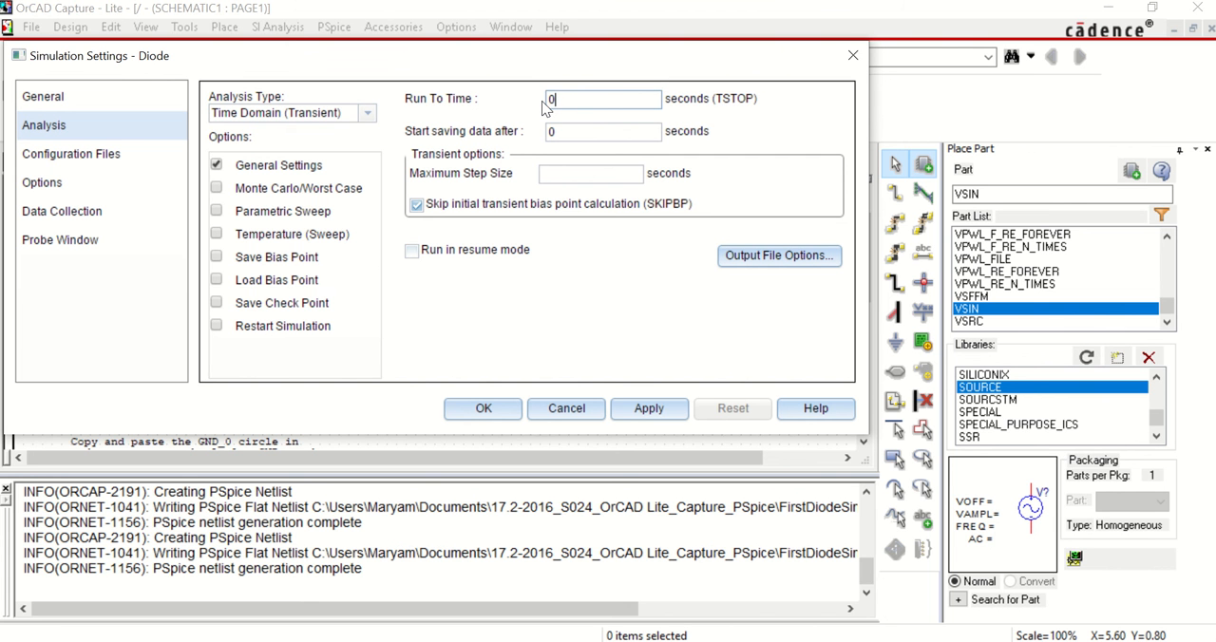
text(.2)
click(487, 409)
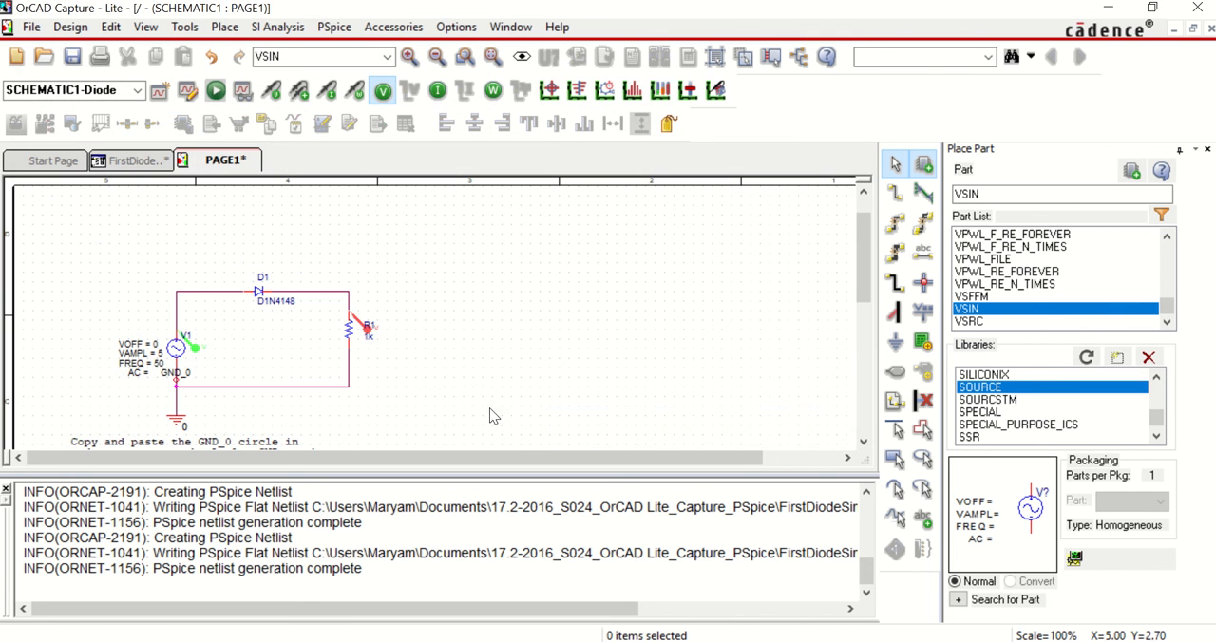
click(216, 89)
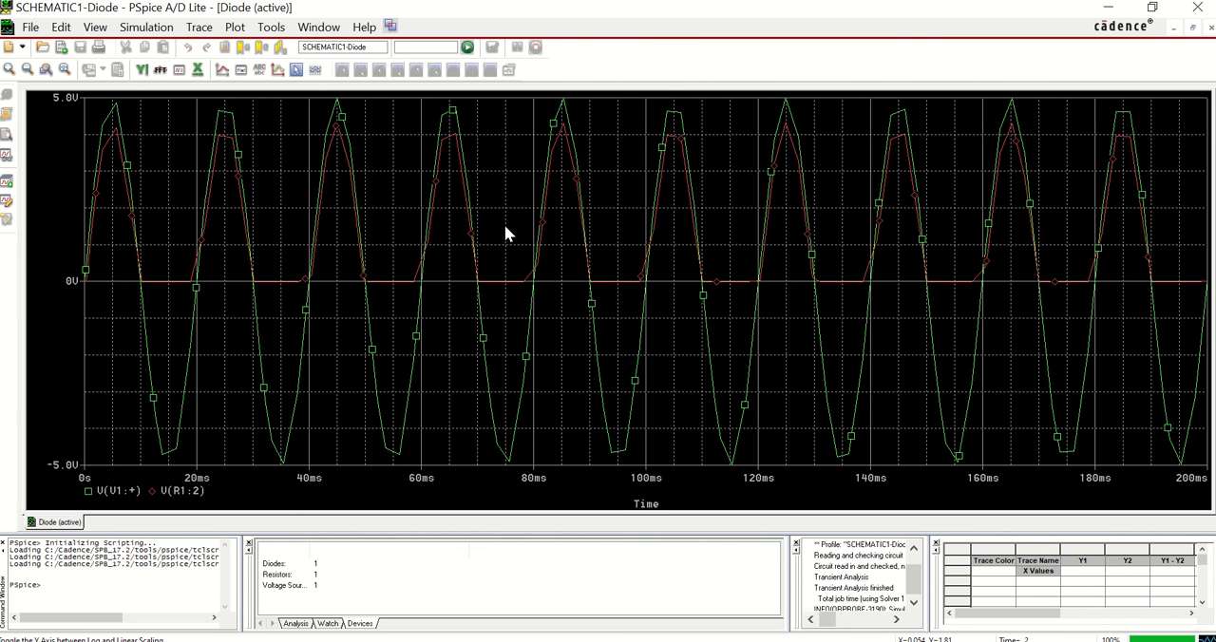
key(alt+Tab)
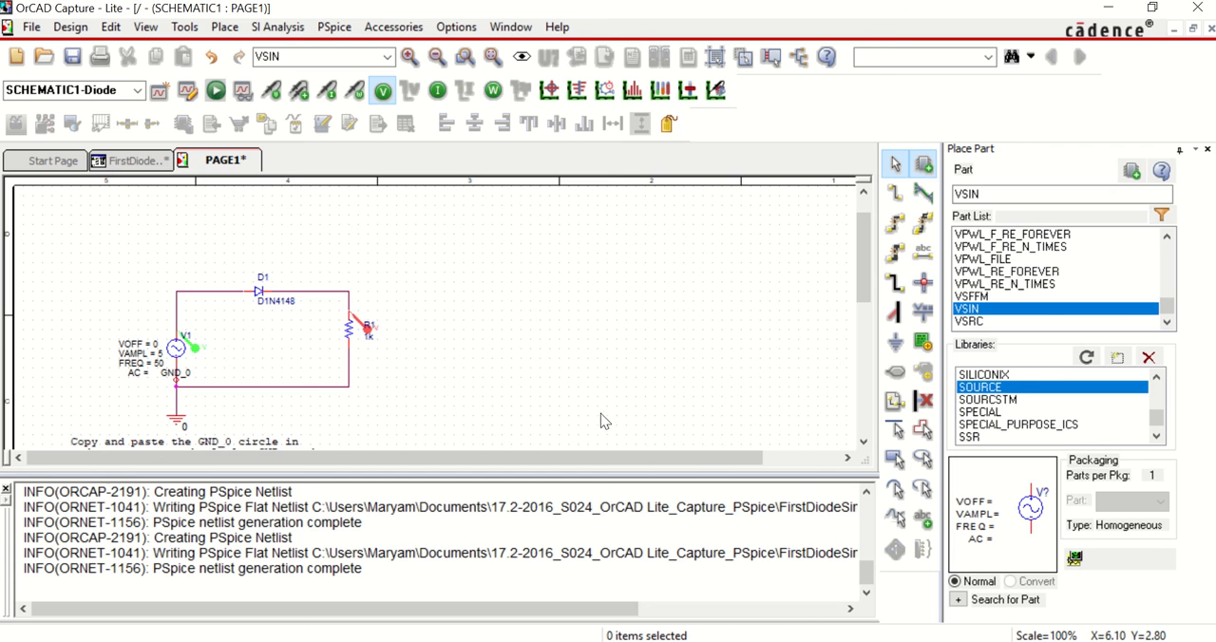